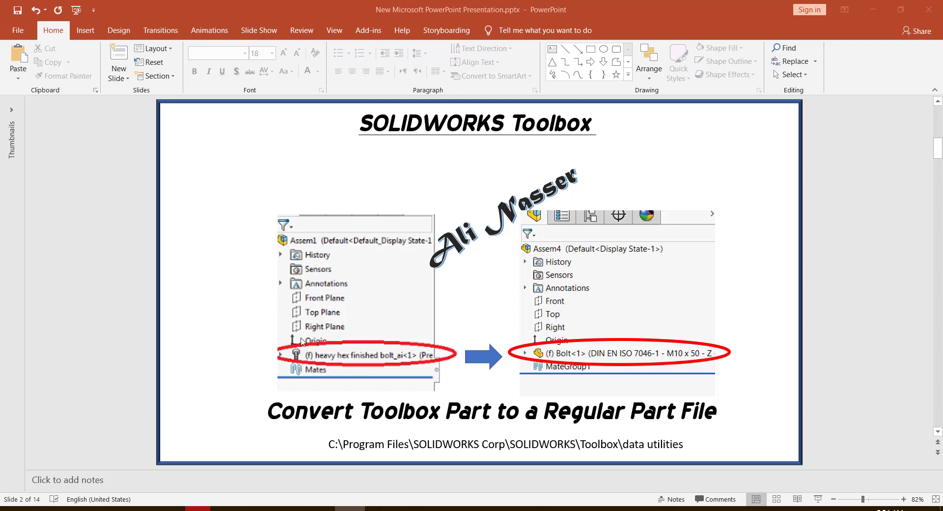
# Step: Switch from the PowerPoint Toolbox conversion slide to the SOLIDWORKS 2018 window
pyautogui.click(228, 508)
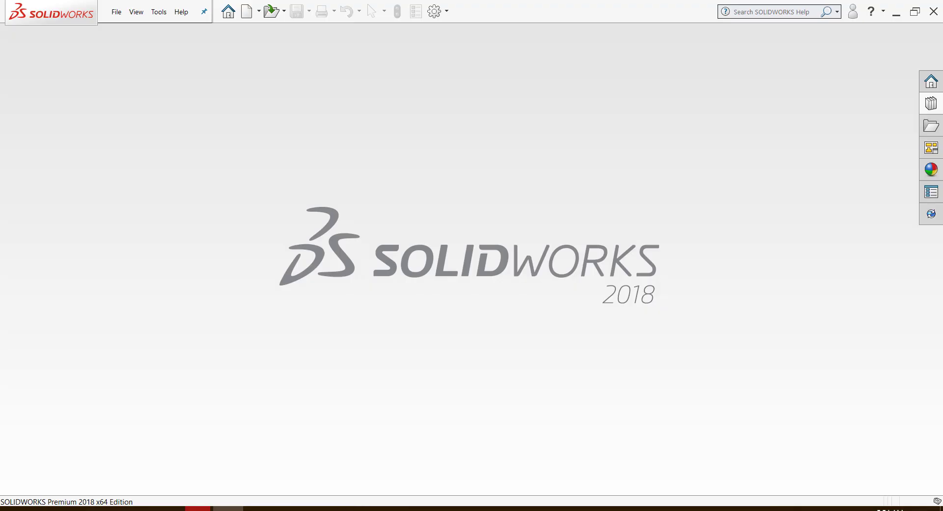
# Step: Create a new empty assembly, skipping the file browser and the Begin Assembly step
pyautogui.click(247, 10)
pyautogui.doubleClick(303, 197)
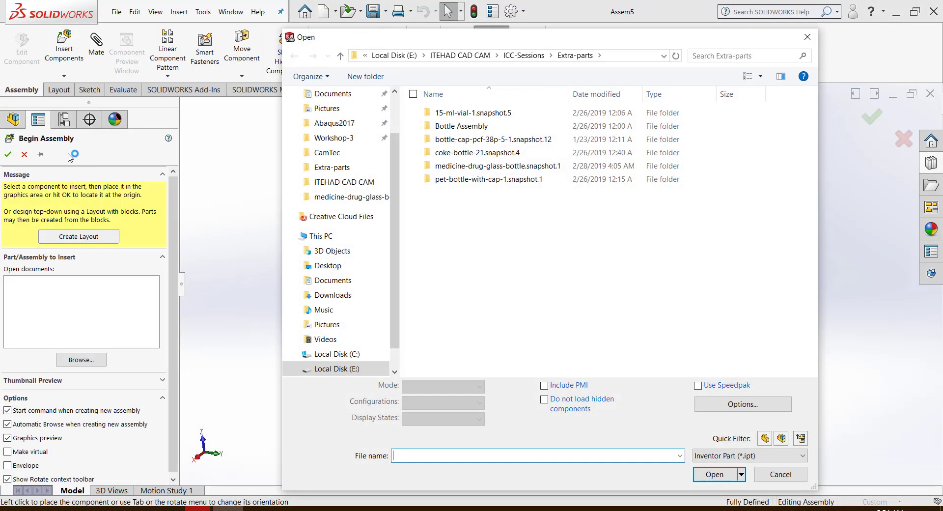
pyautogui.click(802, 38)
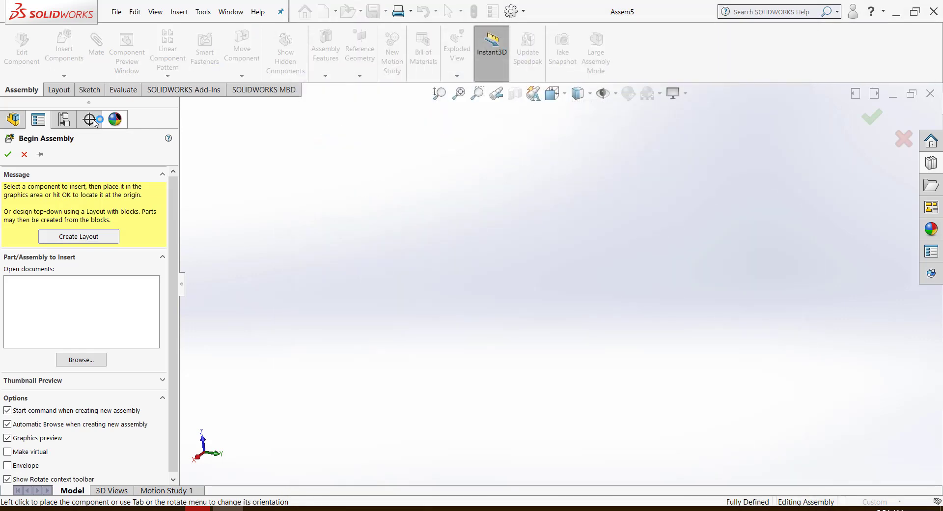
pyautogui.click(24, 154)
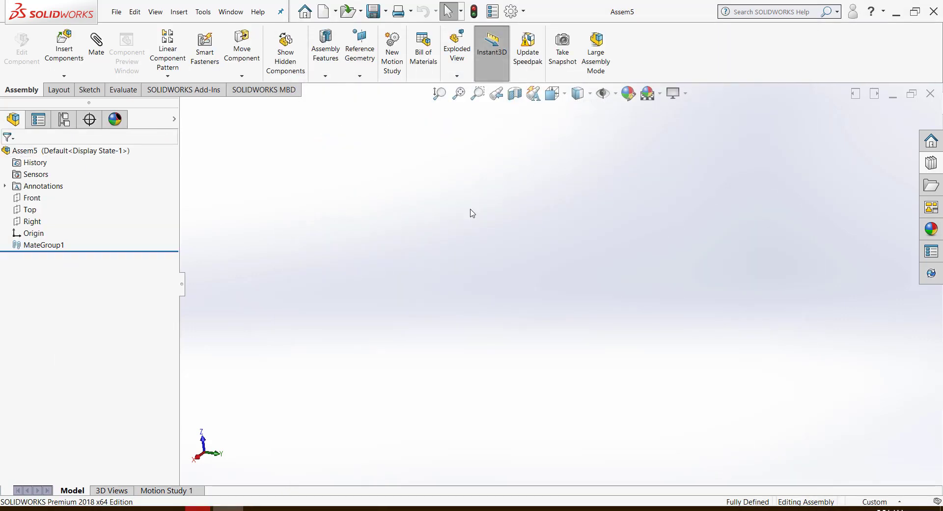
# Step: Browse the Design Library Toolbox to ANSI Metric > Bolts and Screws > Machine Screws
pyautogui.click(932, 163)
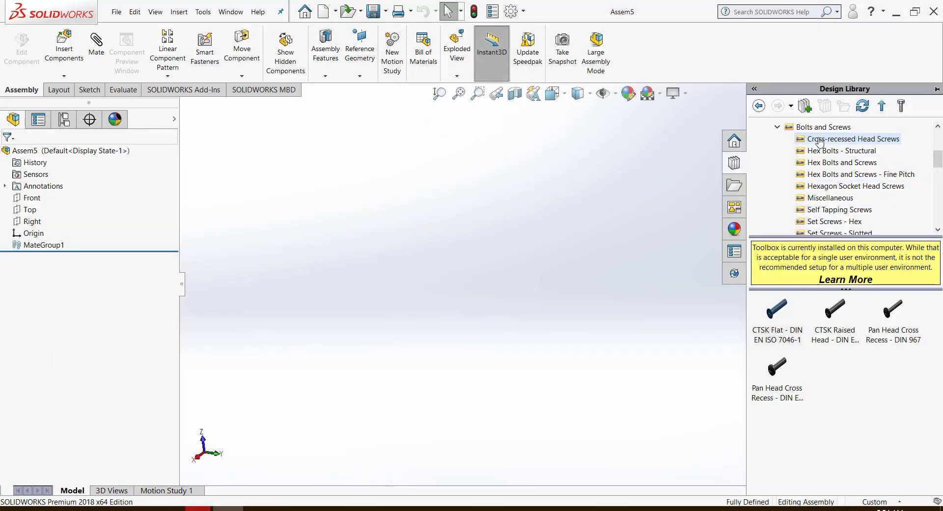
pyautogui.scroll(3, 826, 163)
pyautogui.click(787, 139)
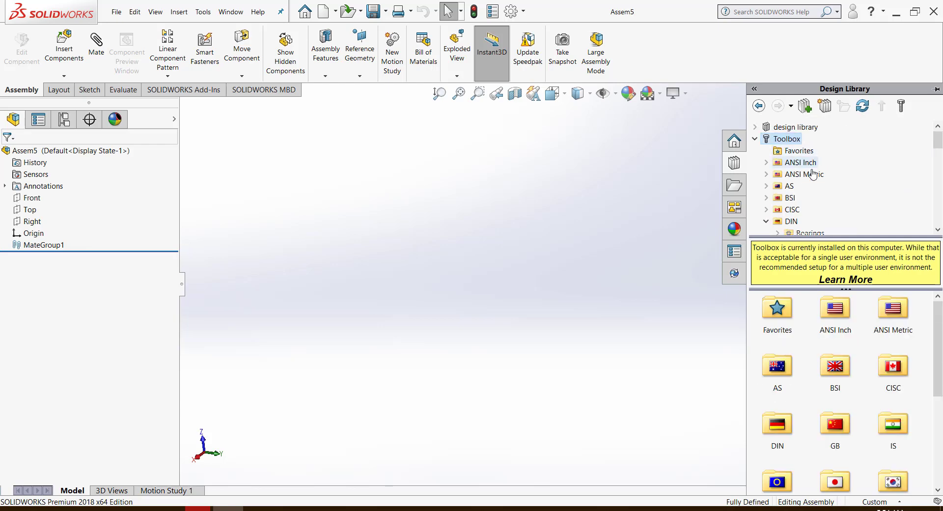
pyautogui.scroll(-2, 835, 365)
pyautogui.scroll(-3, 819, 341)
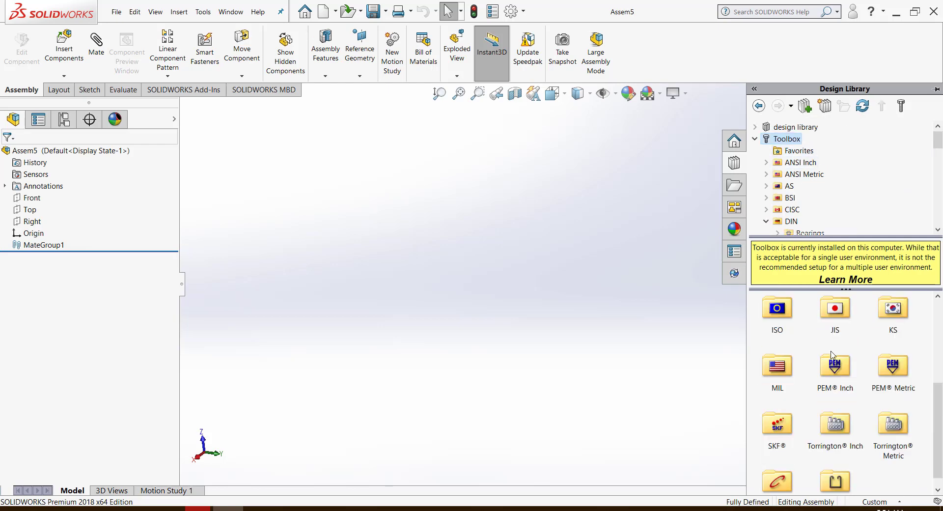
pyautogui.scroll(6, 848, 361)
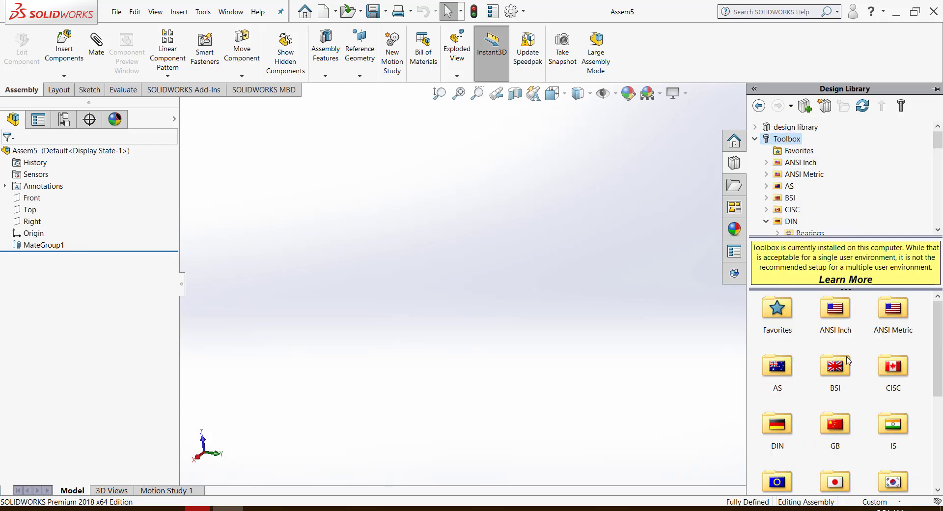
pyautogui.doubleClick(897, 325)
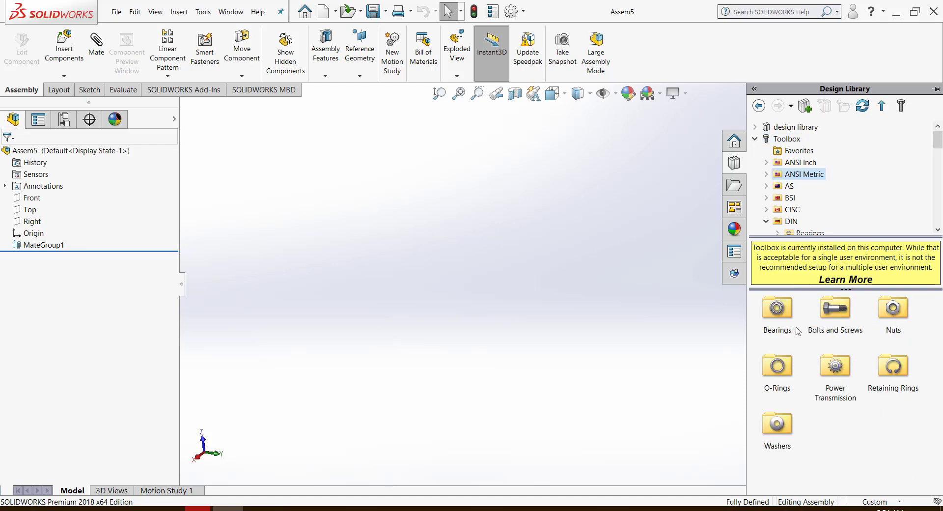
pyautogui.doubleClick(818, 319)
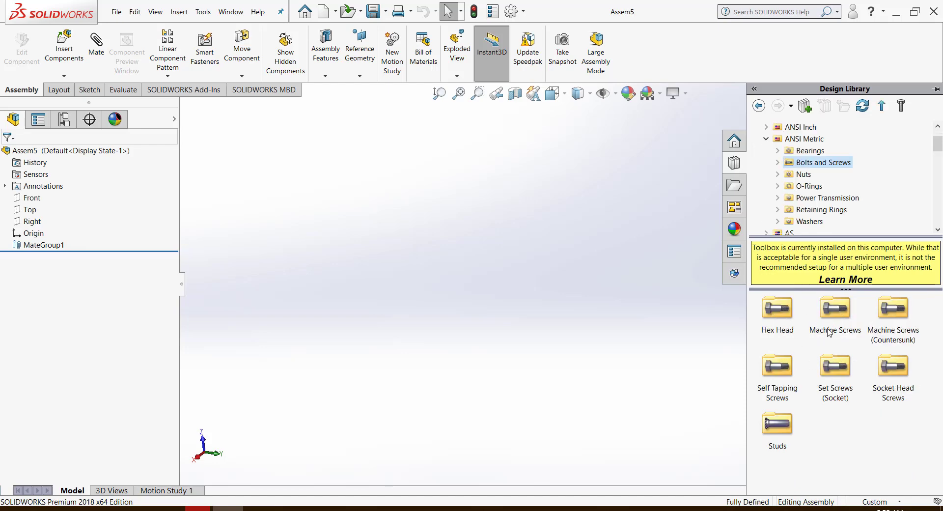
pyautogui.click(836, 368)
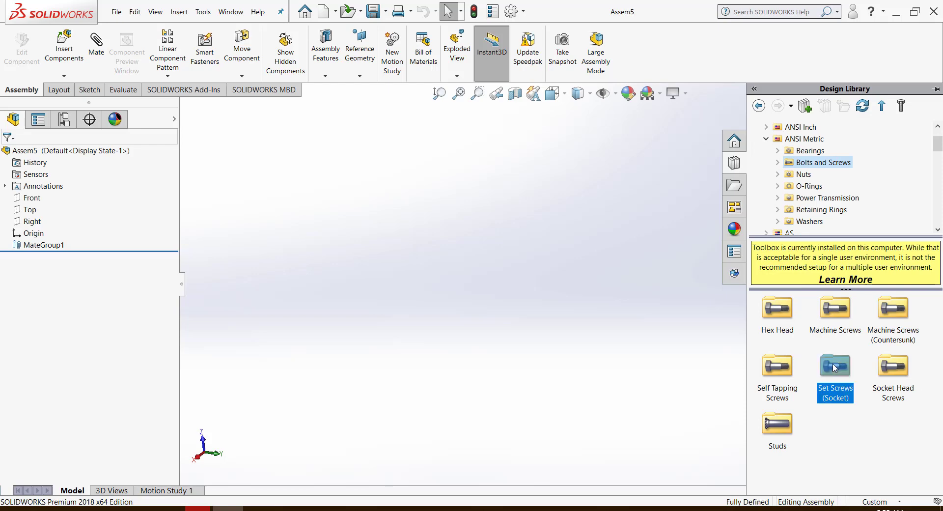
pyautogui.doubleClick(836, 368)
pyautogui.click(829, 164)
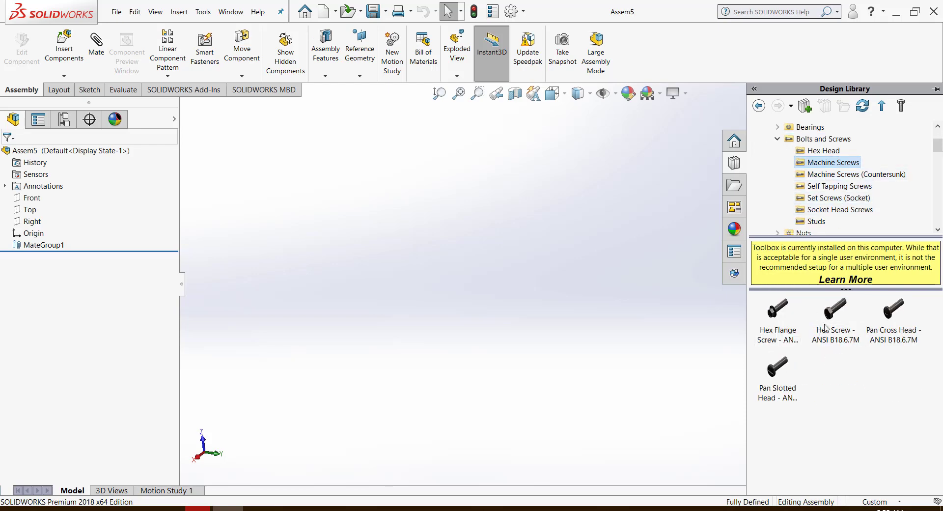
# Step: Drag Hex Screw - ANSI B18.6.7M into the assembly and accept the M10 x 1.5 x 13 configuration
pyautogui.click(832, 320)
pyautogui.moveTo(833, 322); pyautogui.dragTo(645, 281)
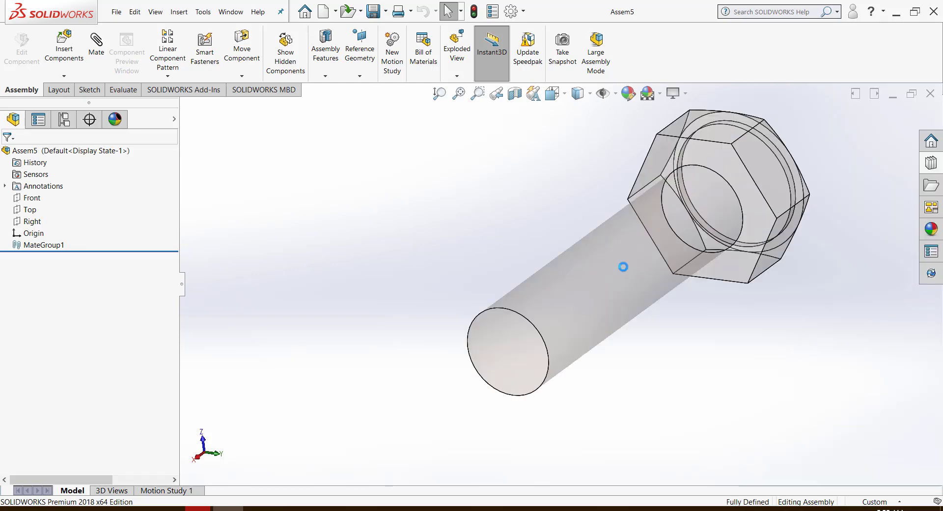
pyautogui.moveTo(645, 281); pyautogui.dragTo(585, 263, button='middle')
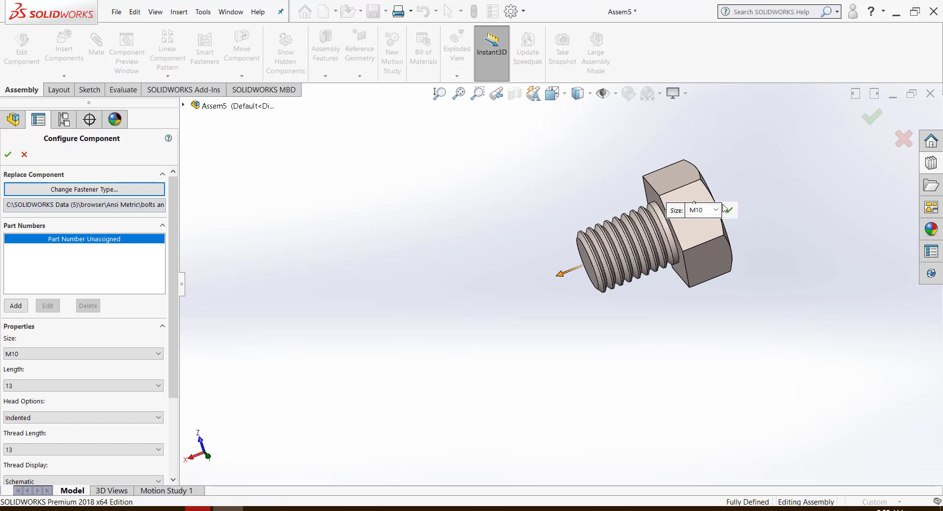
pyautogui.click(735, 211)
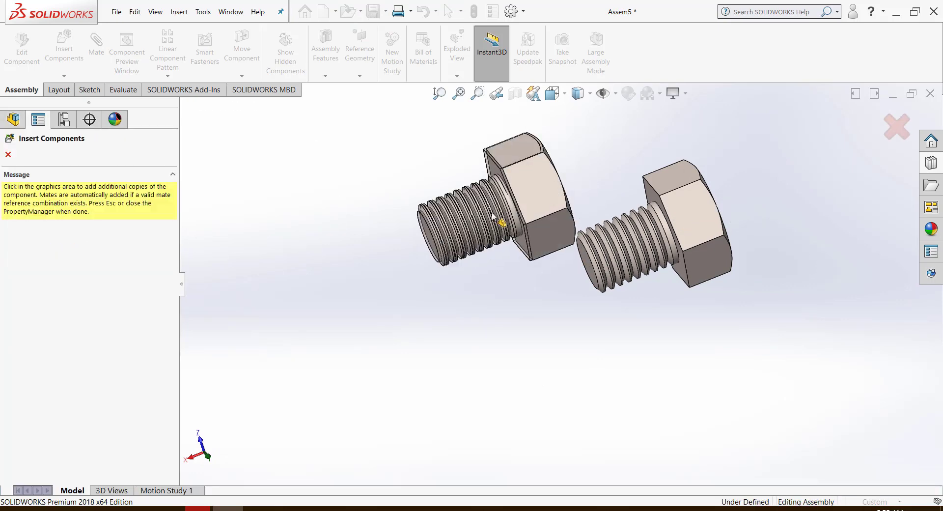
# Step: Delete the extra second screw copy, hex screw_am<2>, and confirm the removal
pyautogui.click(534, 201)
pyautogui.click(535, 197)
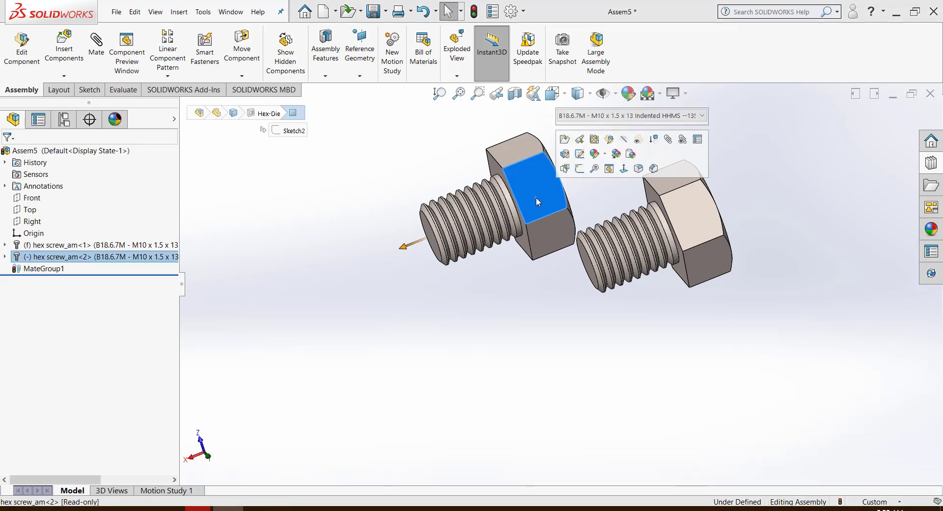
pyautogui.press('Delete')
pyautogui.click(706, 151)
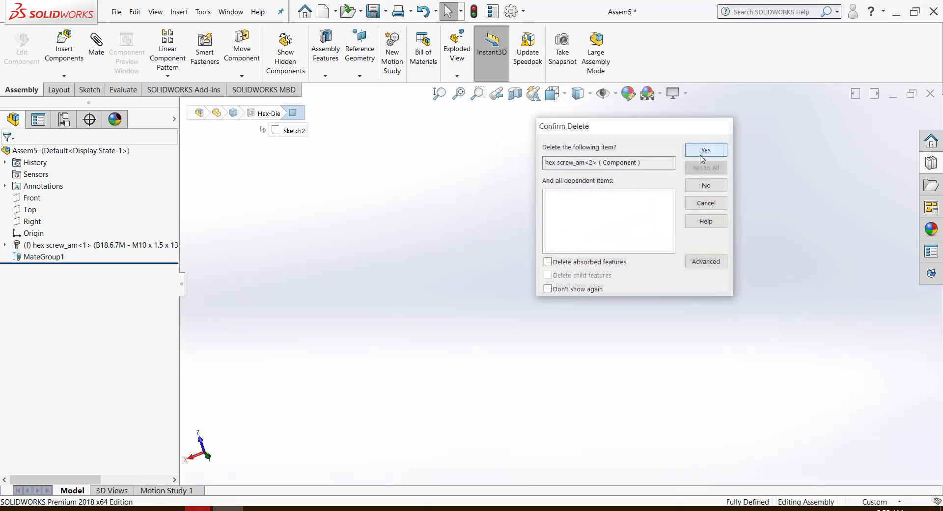
pyautogui.click(57, 246)
# Step: Edit the Toolbox hex screw, changing its length from 13 to 65 for a 38 thread length
pyautogui.click(284, 294)
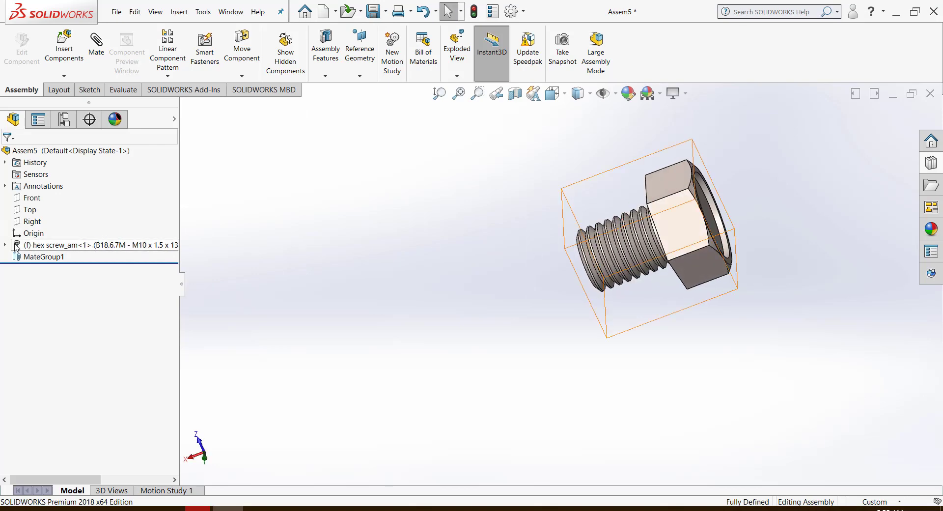
pyautogui.rightClick(35, 245)
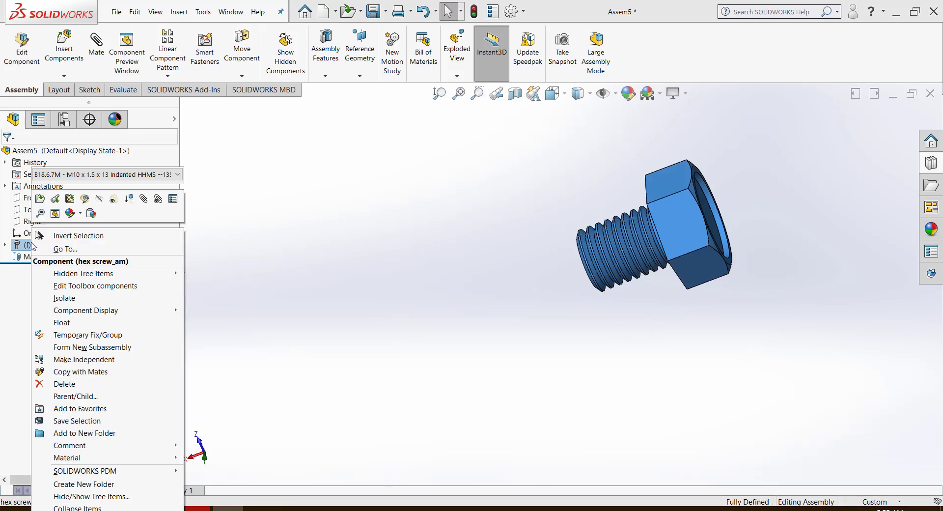
pyautogui.click(115, 176)
pyautogui.click(115, 181)
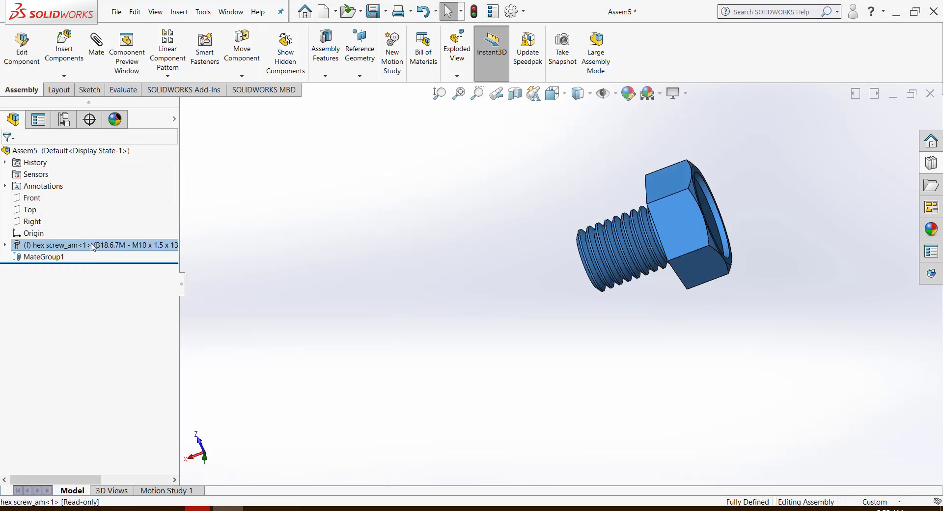
pyautogui.rightClick(93, 245)
pyautogui.click(165, 286)
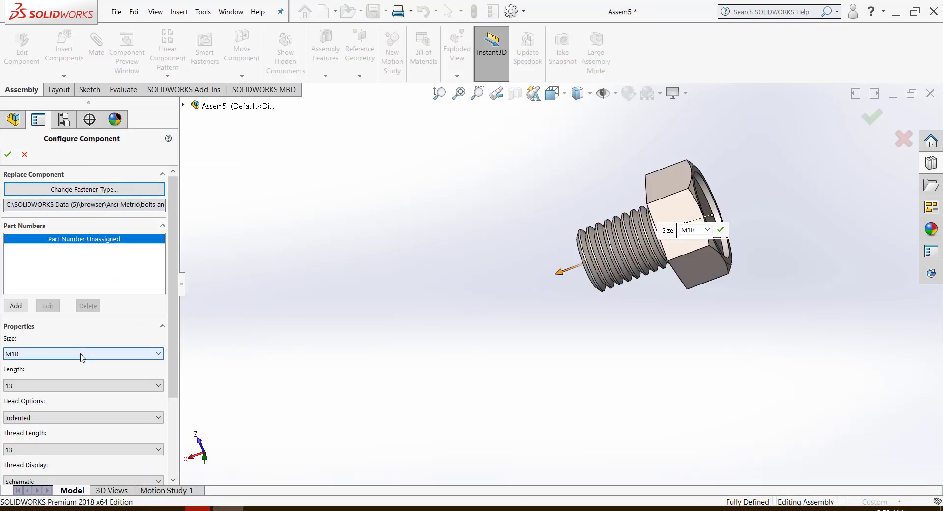
pyautogui.click(81, 384)
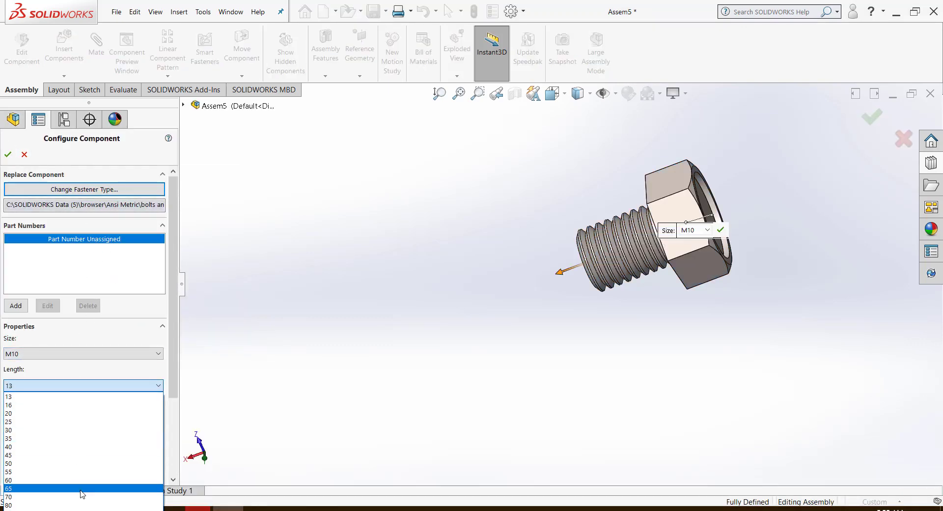
pyautogui.click(80, 488)
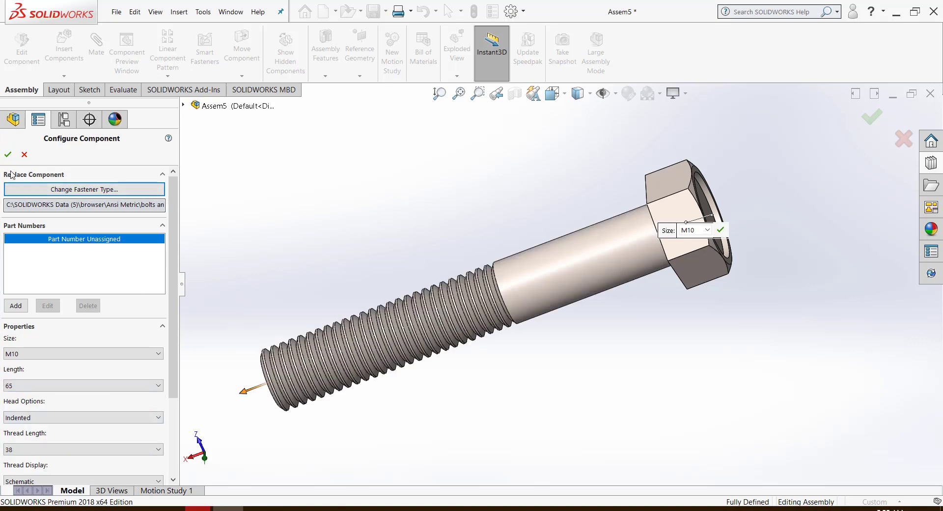
pyautogui.click(7, 154)
pyautogui.moveTo(398, 236)
pyautogui.mouseDown(button='middle')
pyautogui.moveTo(537, 166)
pyautogui.moveTo(406, 99)
pyautogui.moveTo(503, 242)
pyautogui.mouseUp(button='middle')
pyautogui.scroll(-2, 264, 267)
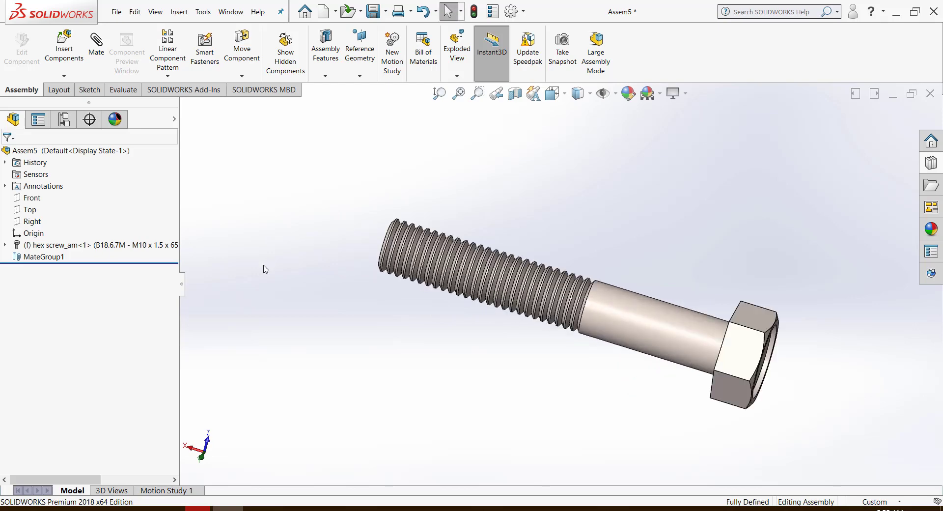
pyautogui.scroll(-2, 246, 245)
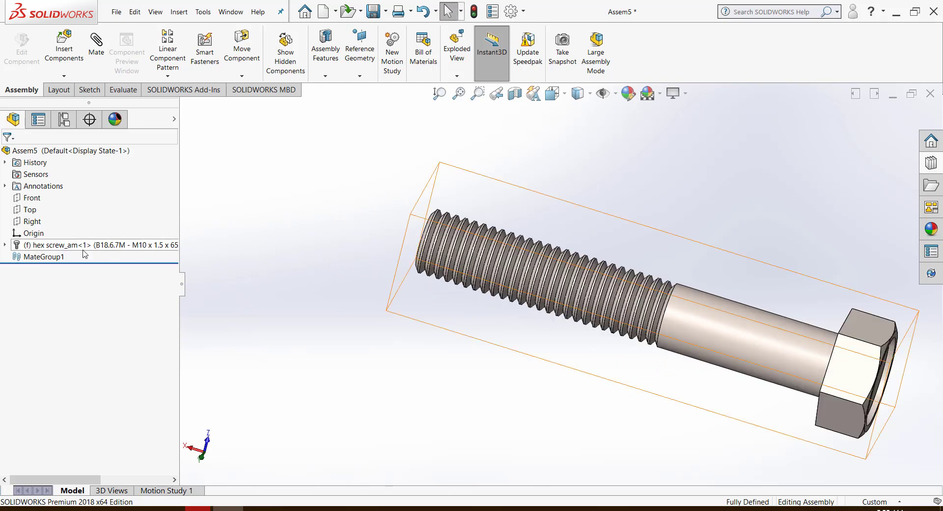
# Step: Open the hex screw part in its own window, accepting the read-only warning
pyautogui.rightClick(744, 321)
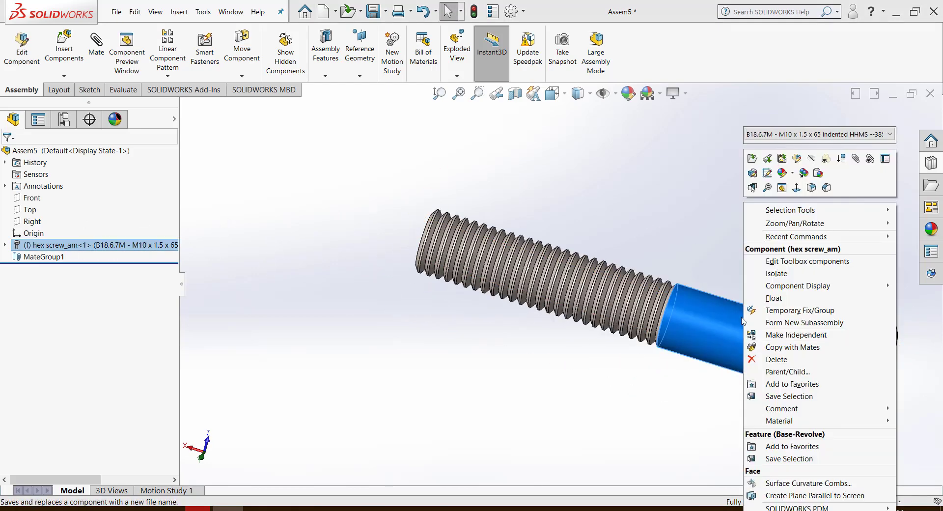
pyautogui.click(753, 158)
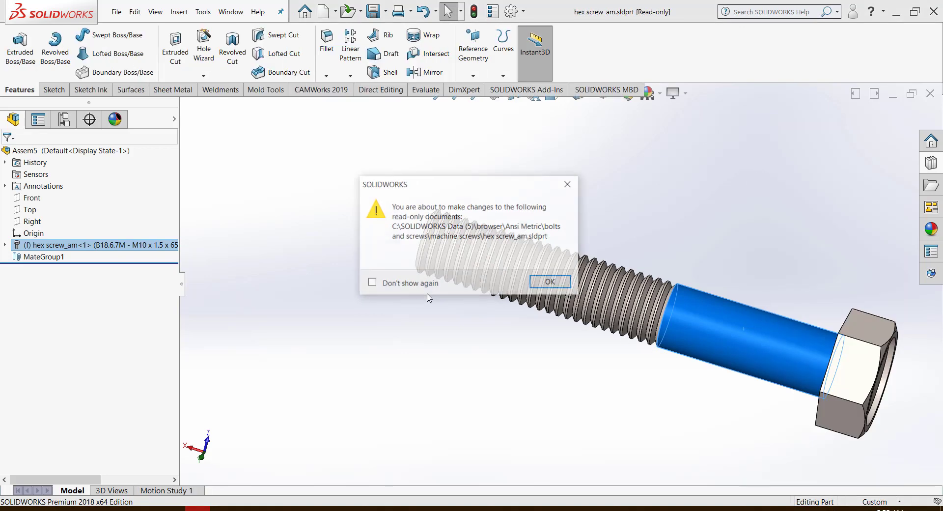
pyautogui.click(553, 282)
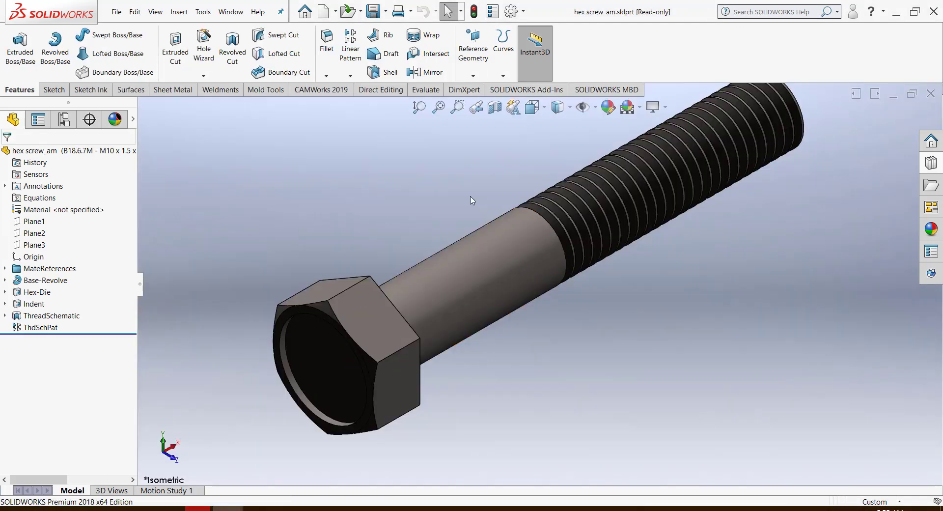
pyautogui.scroll(-3, 514, 261)
pyautogui.moveTo(514, 261); pyautogui.dragTo(411, 320, button='middle')
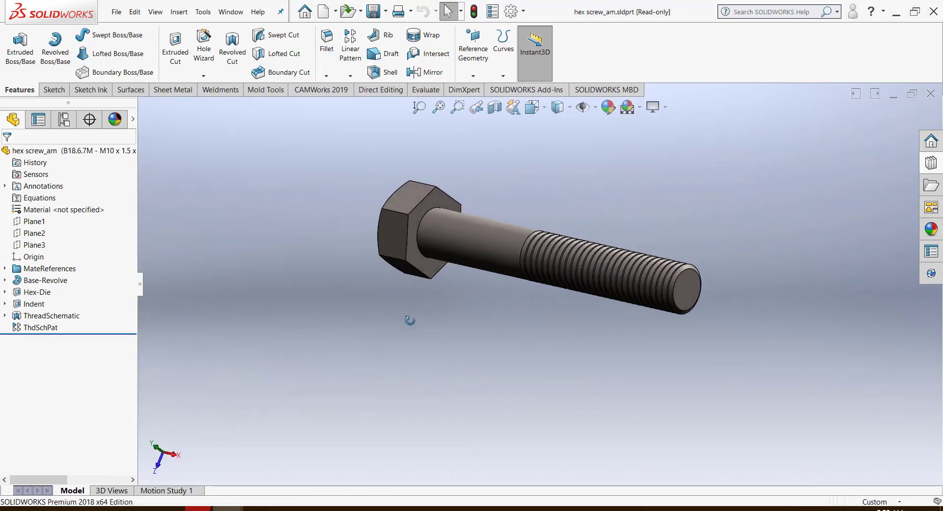
# Step: Save the part as Bolt-screw.SLDPRT in the Pictures folder
pyautogui.click(116, 11)
pyautogui.click(142, 141)
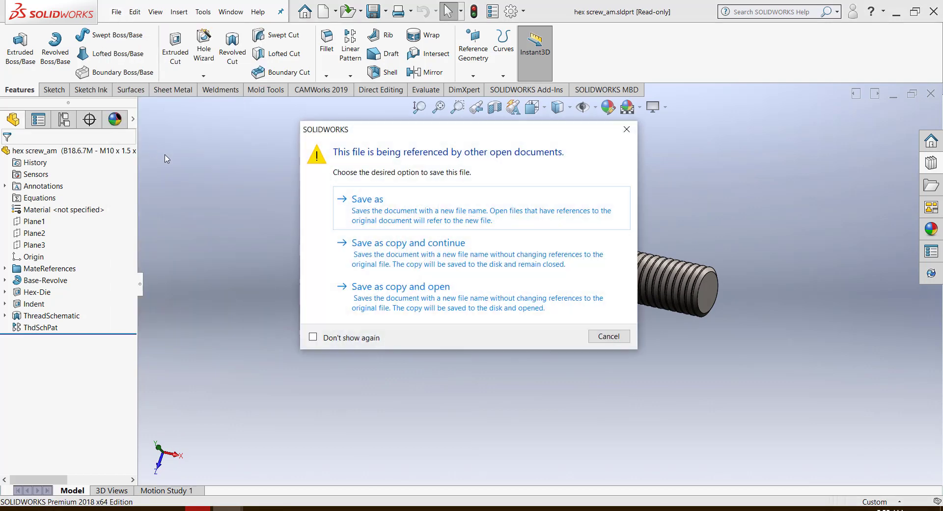
pyautogui.click(403, 216)
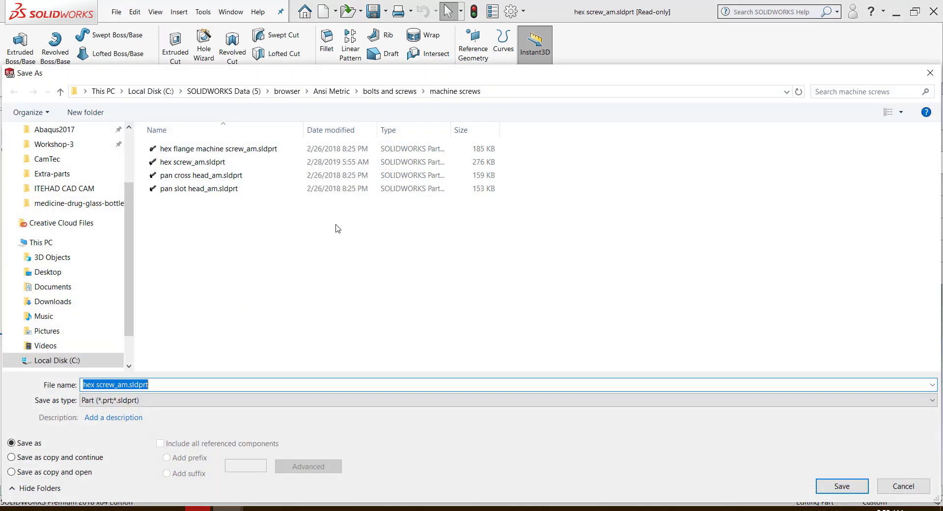
pyautogui.scroll(2, 63, 160)
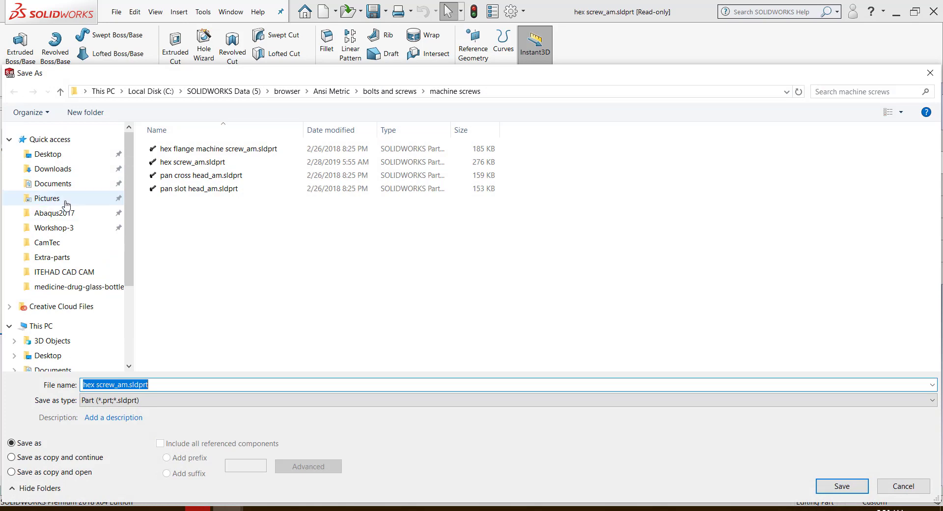
pyautogui.click(66, 199)
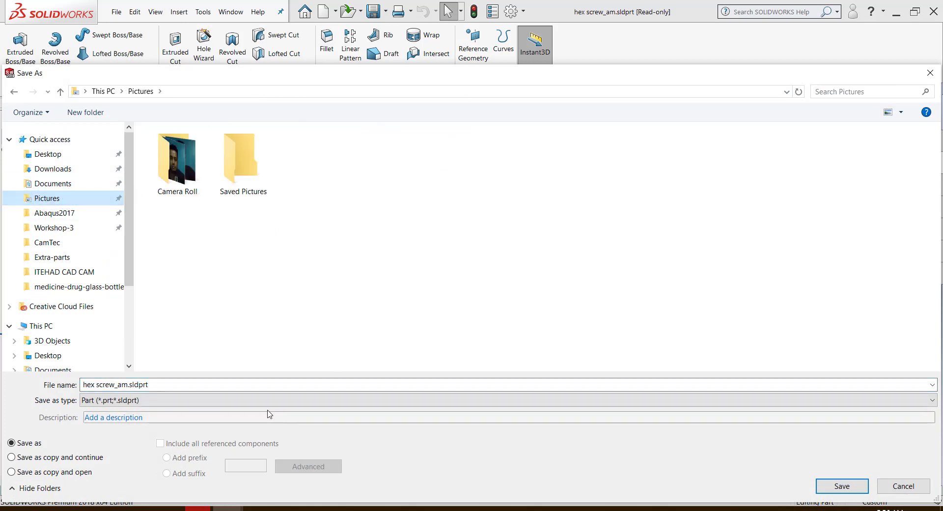
pyautogui.click(210, 385)
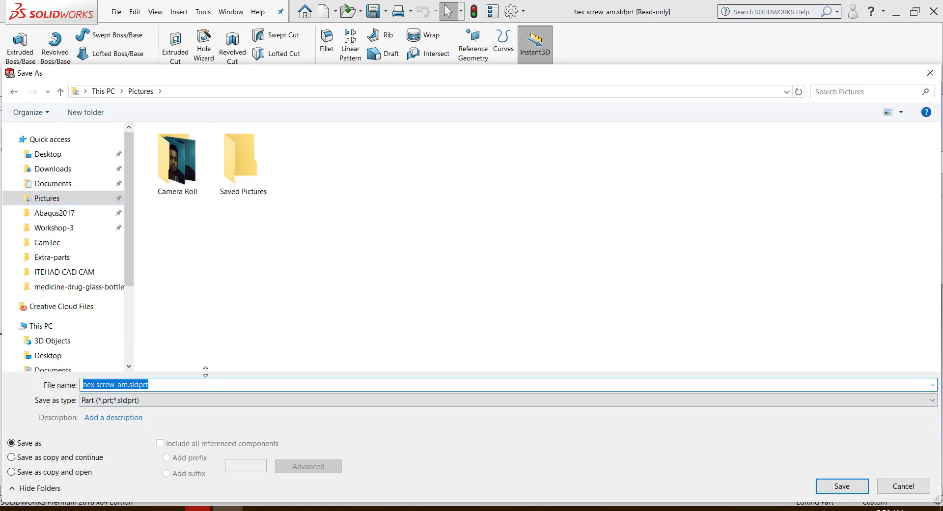
pyautogui.write('Bolt-screw')
pyautogui.click(830, 486)
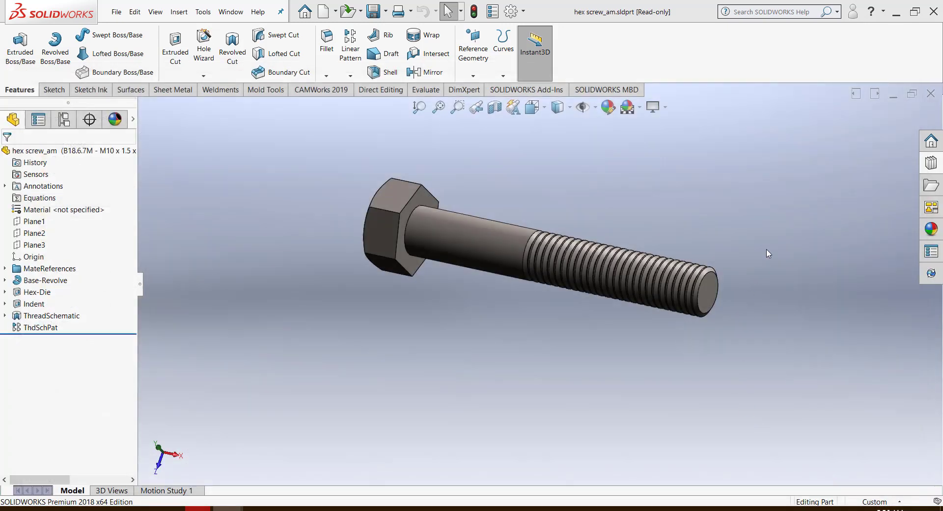
# Step: Close the Bolt-screw part and the Assem5 assembly, answering the modified-documents prompt
pyautogui.click(931, 94)
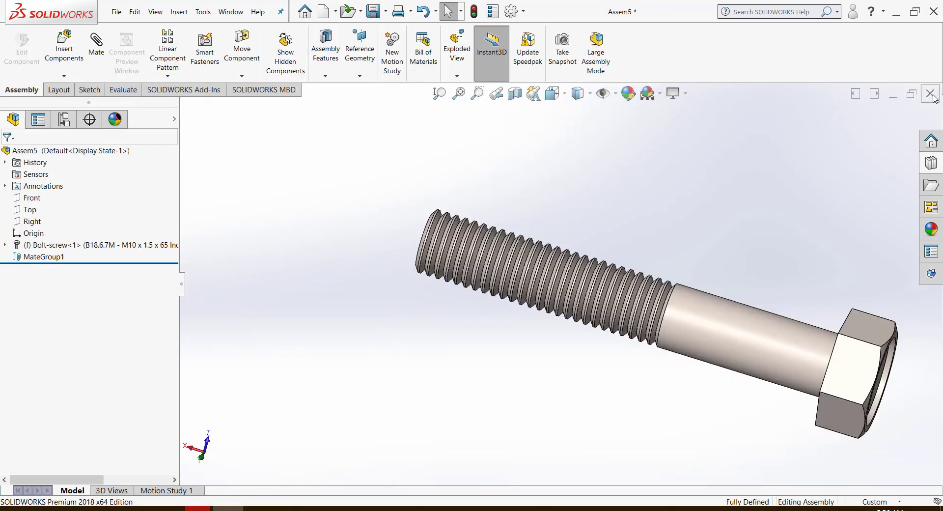
pyautogui.click(931, 94)
pyautogui.click(569, 269)
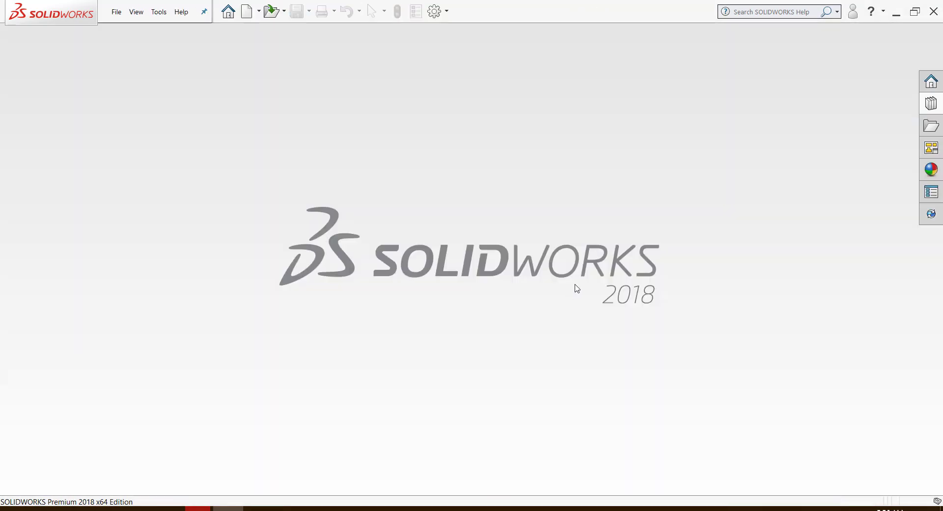
pyautogui.click(116, 12)
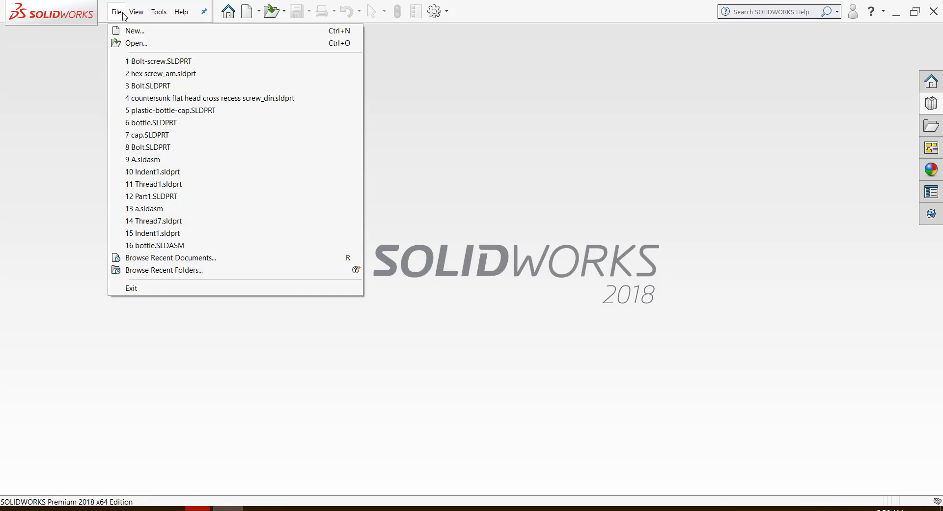
# Step: Reopen Bolt-screw.SLDPRT from recent files and make a new assembly from it
pyautogui.click(150, 61)
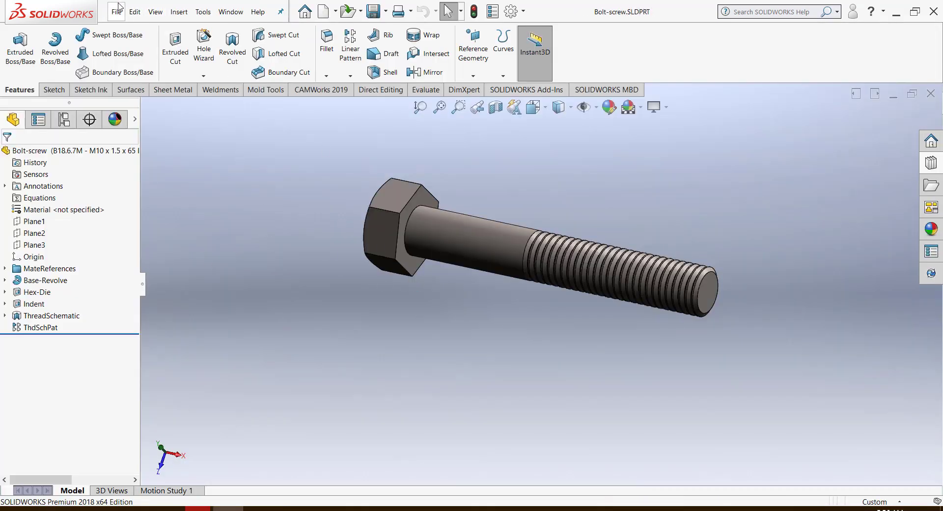
pyautogui.click(118, 10)
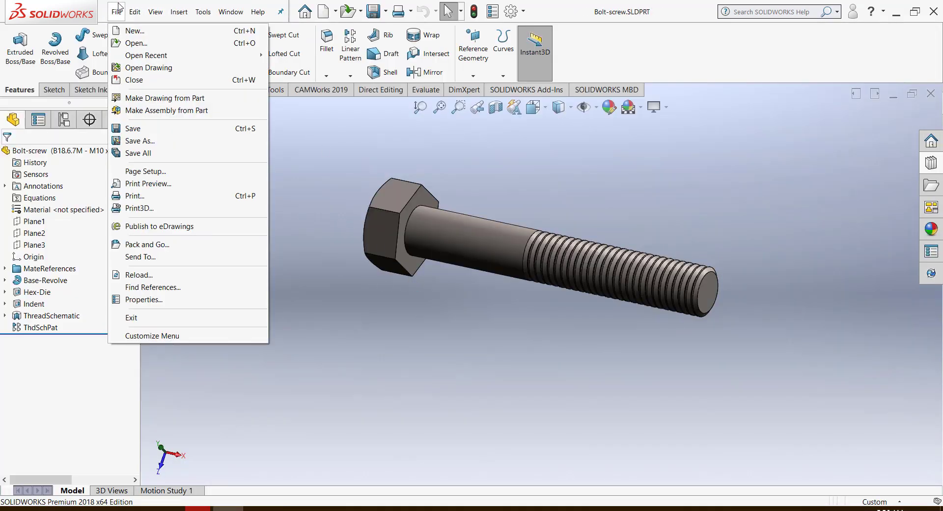
pyautogui.click(168, 111)
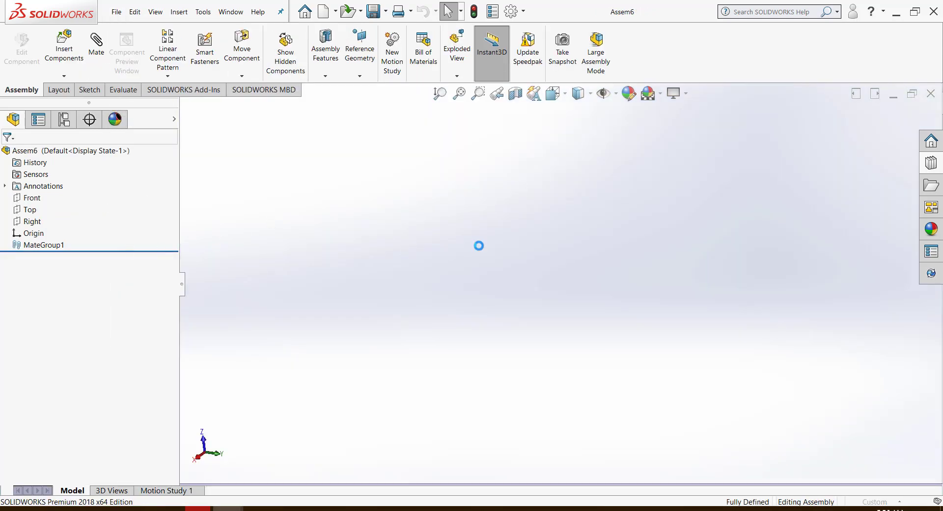
# Step: Place Bolt-screw in Assem6, orbit to a head-left isometric view, then close without saving
pyautogui.click(491, 254)
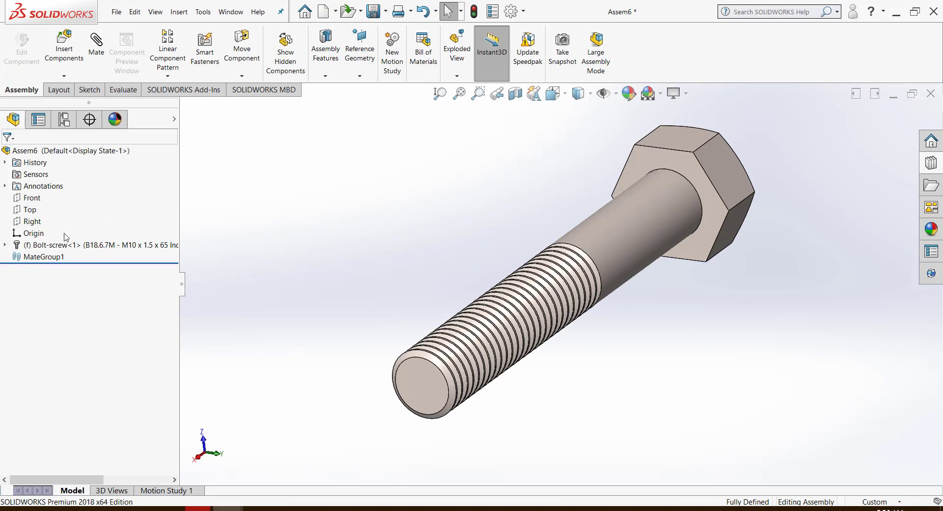
pyautogui.click(77, 250)
pyautogui.moveTo(421, 186); pyautogui.dragTo(210, 254, button='middle')
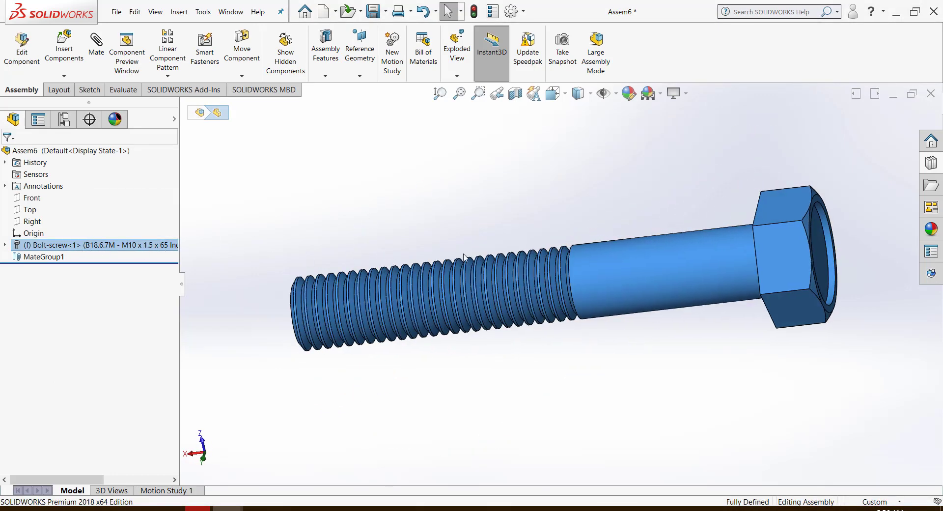
pyautogui.moveTo(464, 257); pyautogui.dragTo(746, 243, button='middle')
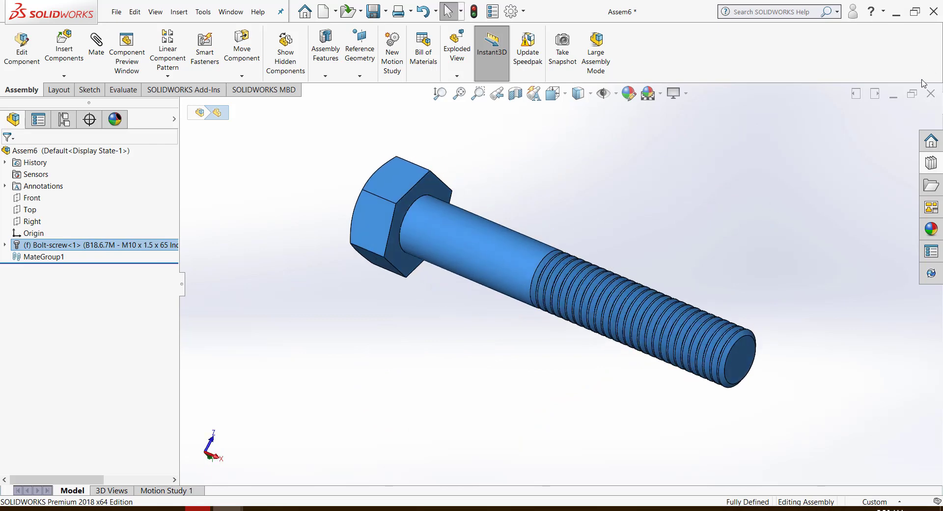
pyautogui.click(932, 94)
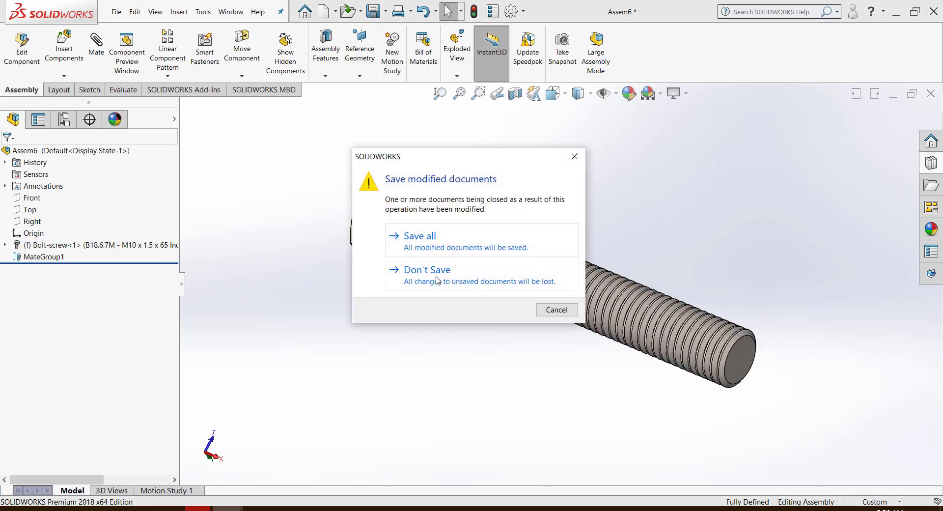
pyautogui.click(438, 281)
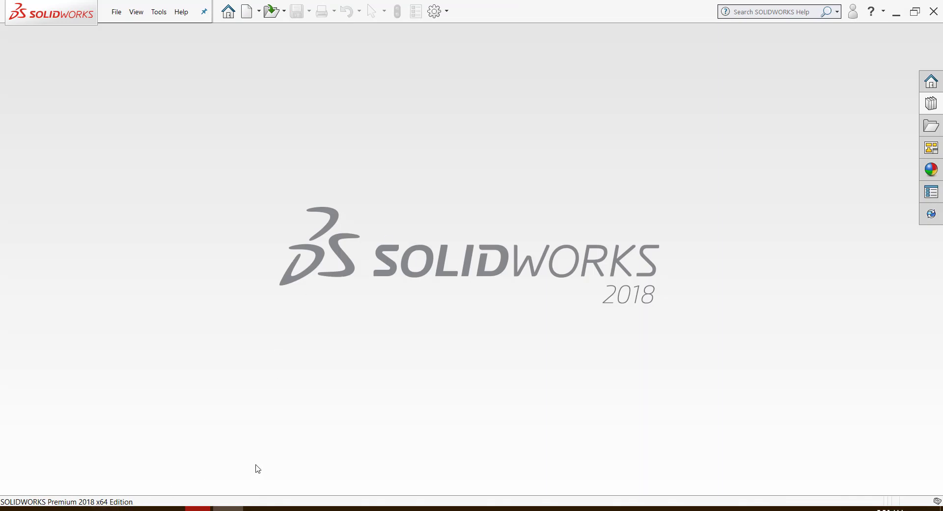
# Step: Switch to PowerPoint's slide 2 on converting Toolbox parts to regular parts
pyautogui.click(319, 509)
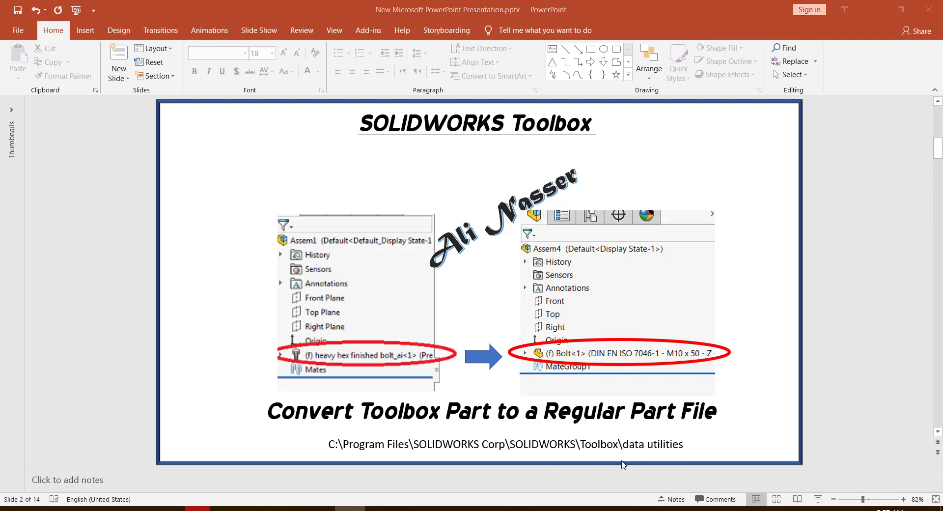
# Step: In File Explorer, go from Local Disk (C:) through Program Files into SOLIDWORKS Corp
pyautogui.click(106, 509)
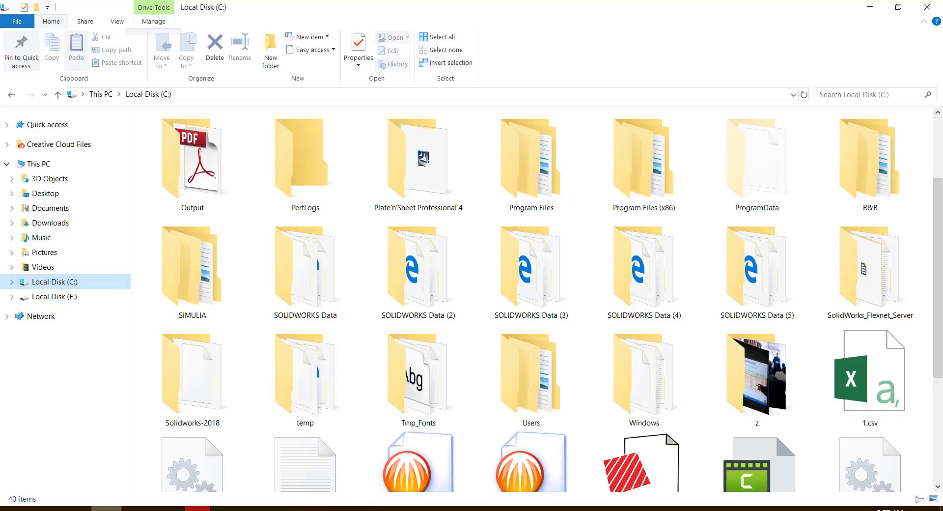
pyautogui.scroll(-3, 417, 217)
pyautogui.scroll(5, 491, 207)
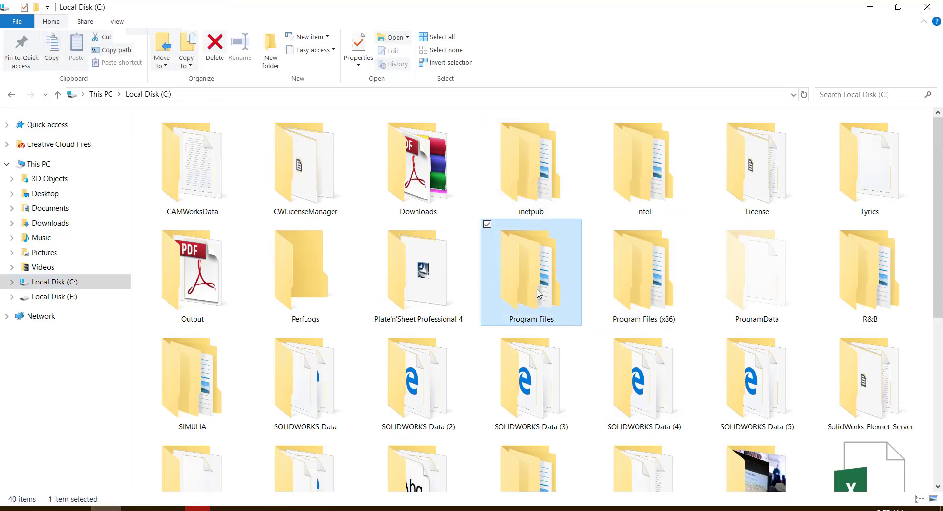
pyautogui.doubleClick(508, 291)
pyautogui.scroll(-3, 226, 275)
pyautogui.scroll(-1, 230, 314)
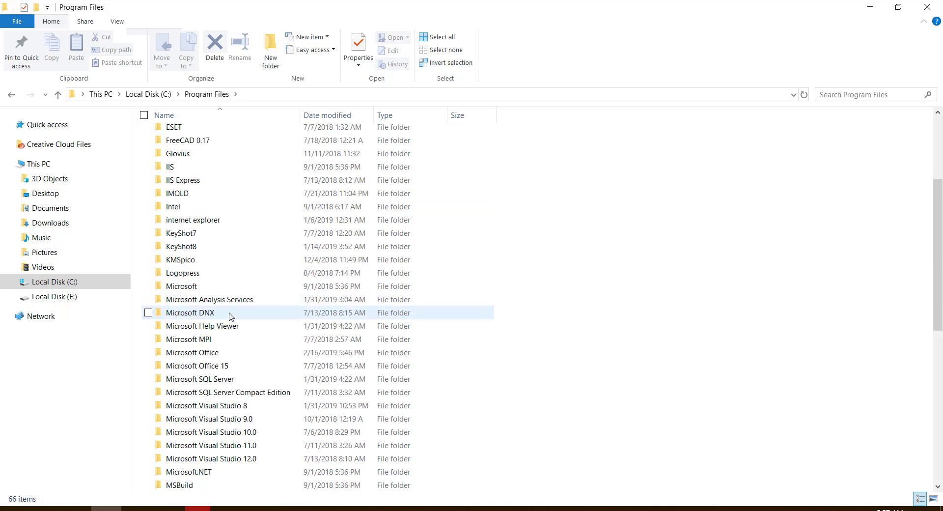
pyautogui.scroll(-3, 230, 314)
pyautogui.scroll(-3, 230, 314)
pyautogui.scroll(-3, 223, 373)
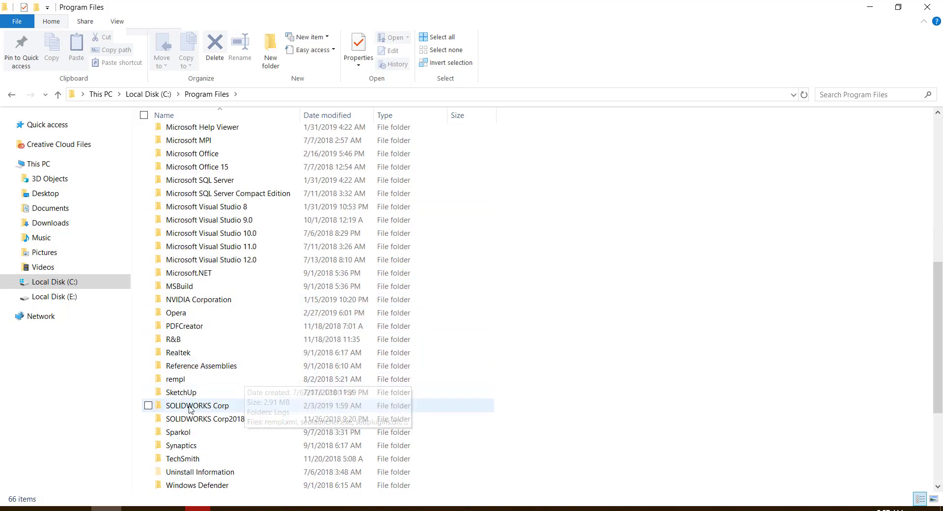
pyautogui.click(217, 409)
pyautogui.doubleClick(216, 410)
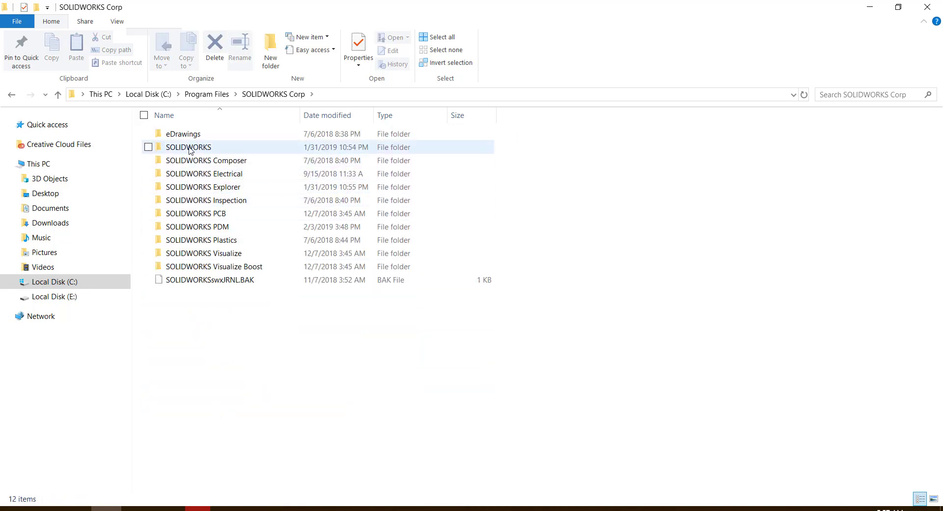
# Step: Continue into SOLIDWORKS > Toolbox > data utilities and select sldsetdocprop.exe
pyautogui.doubleClick(204, 147)
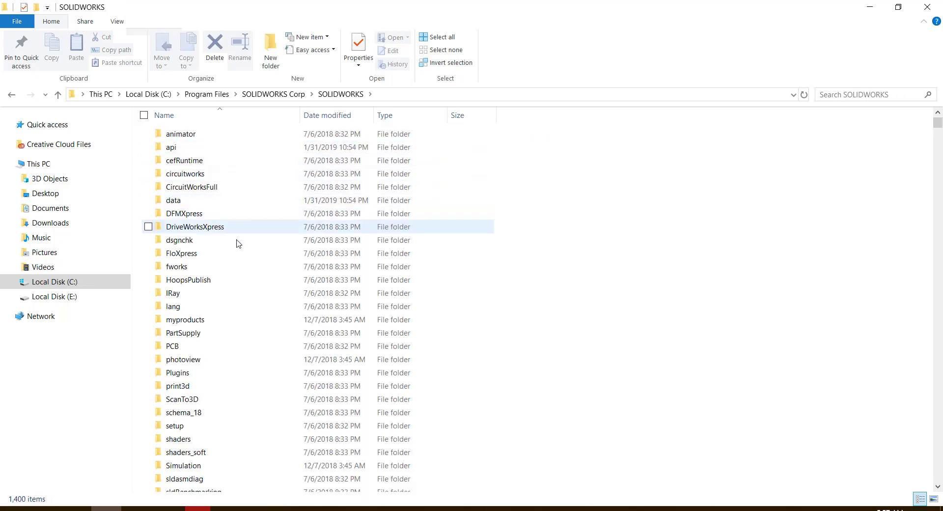
pyautogui.scroll(-3, 237, 317)
pyautogui.scroll(-4, 237, 317)
pyautogui.scroll(-3, 240, 314)
pyautogui.scroll(1, 243, 295)
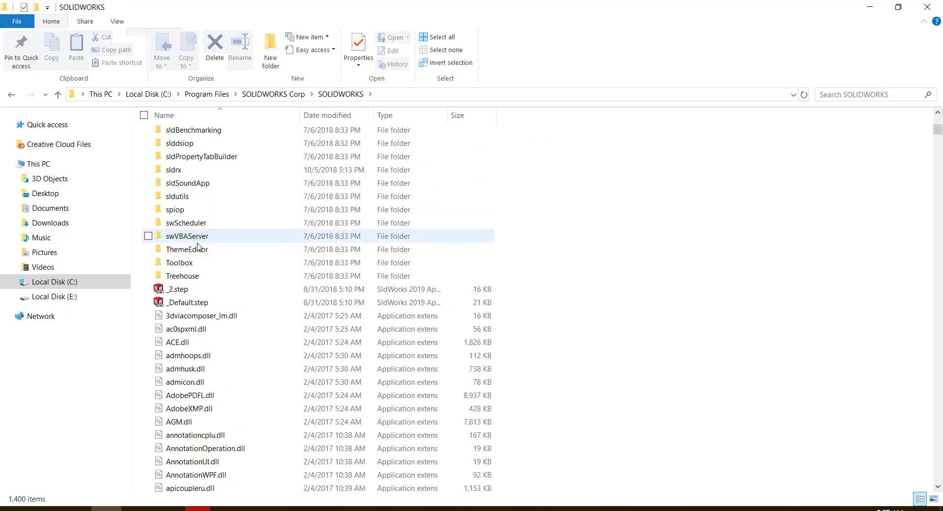
pyautogui.doubleClick(197, 262)
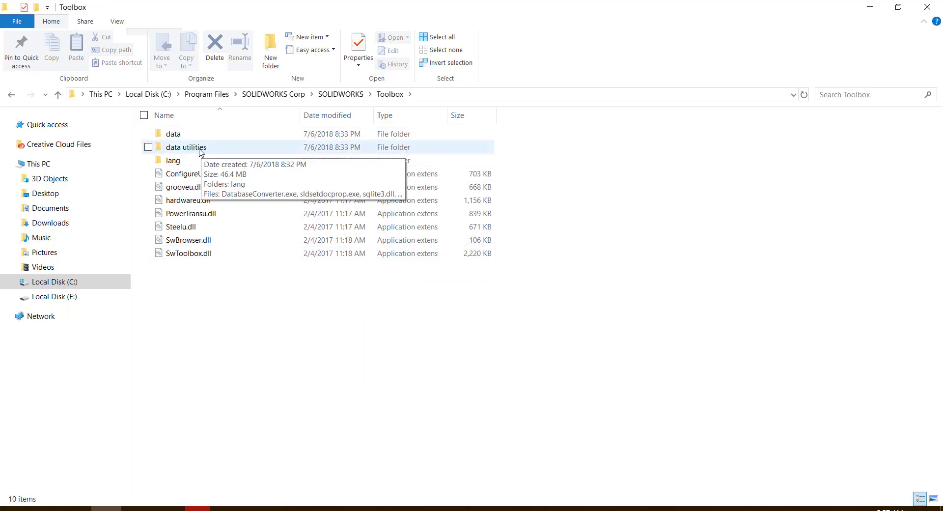
pyautogui.doubleClick(200, 148)
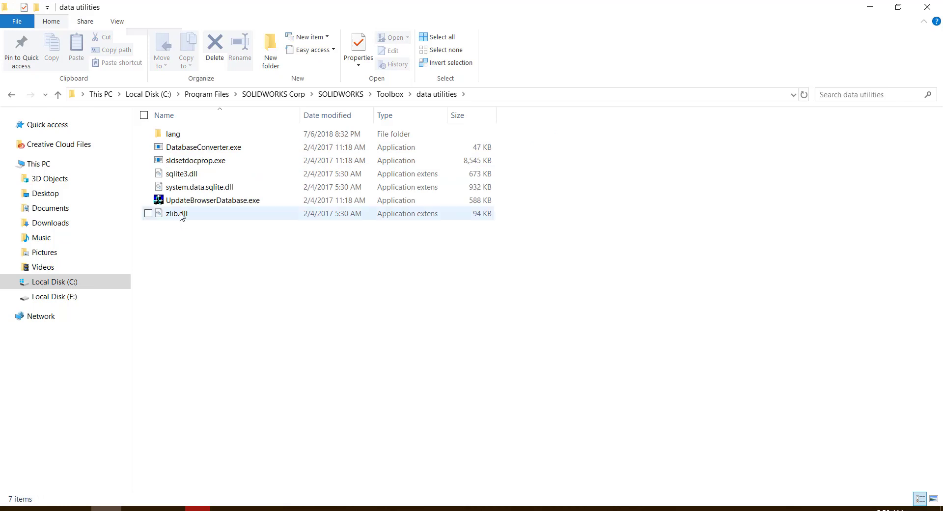
pyautogui.click(185, 166)
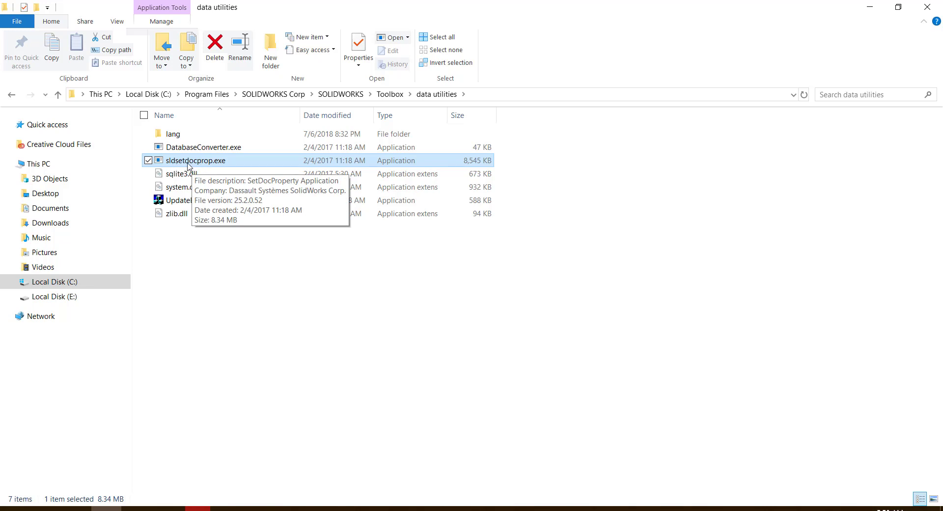
# Step: Launch sldsetdocprop and add Bolt-screw.SLDPRT from Pictures to its file list
pyautogui.doubleClick(188, 168)
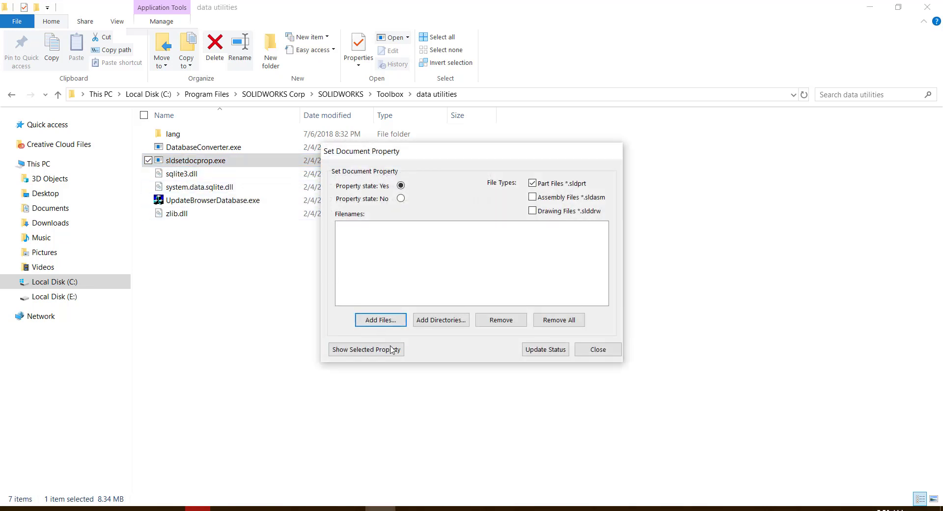
pyautogui.click(384, 324)
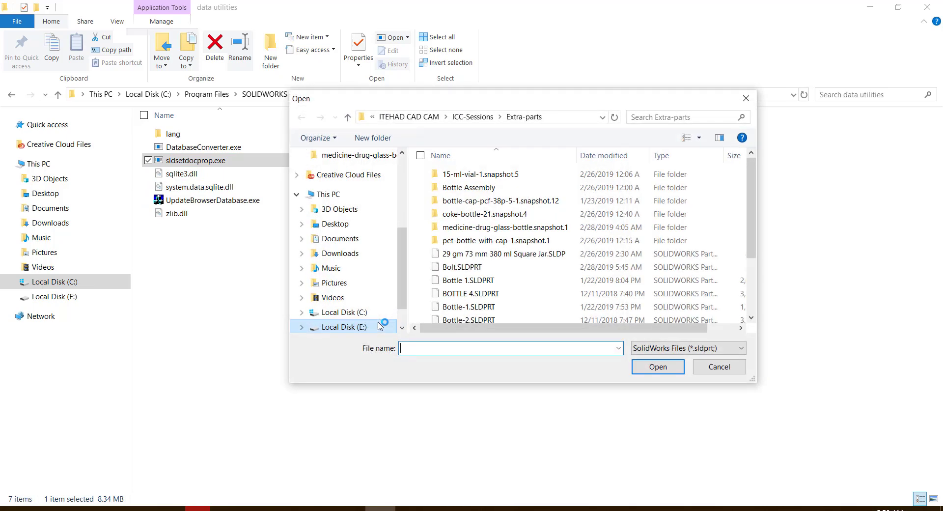
pyautogui.scroll(3, 349, 227)
pyautogui.scroll(2, 349, 227)
pyautogui.scroll(1, 346, 236)
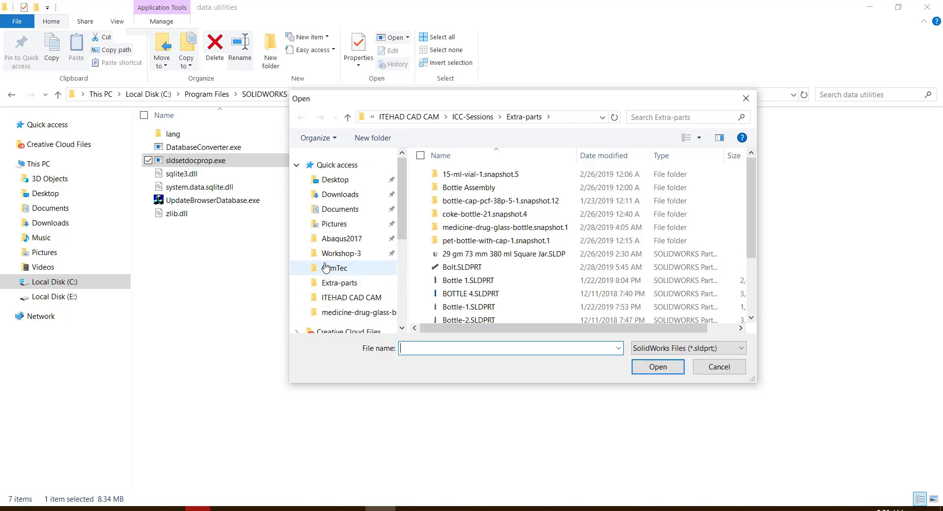
pyautogui.click(344, 225)
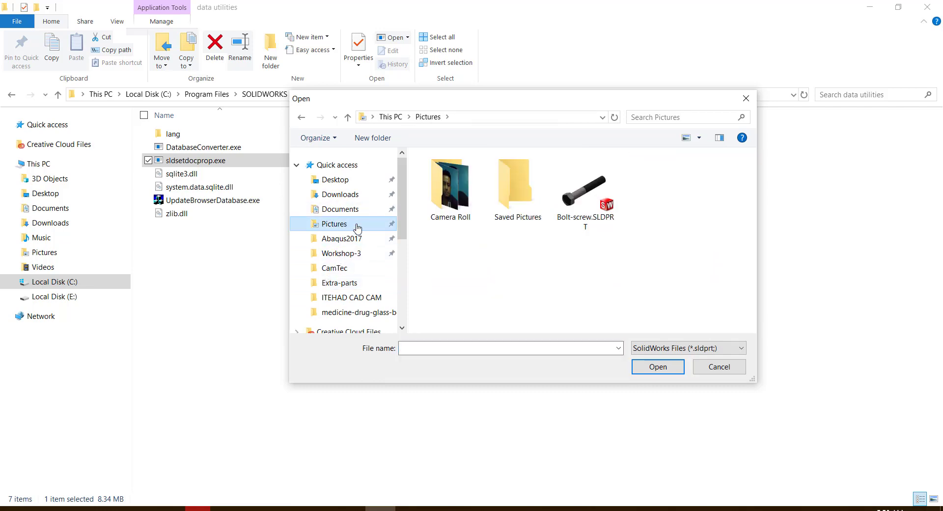
pyautogui.click(578, 200)
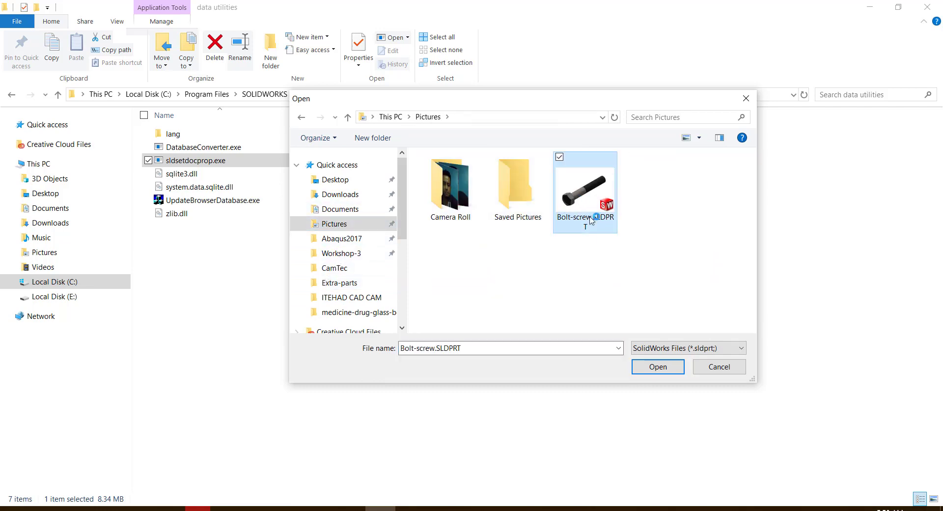
pyautogui.click(664, 376)
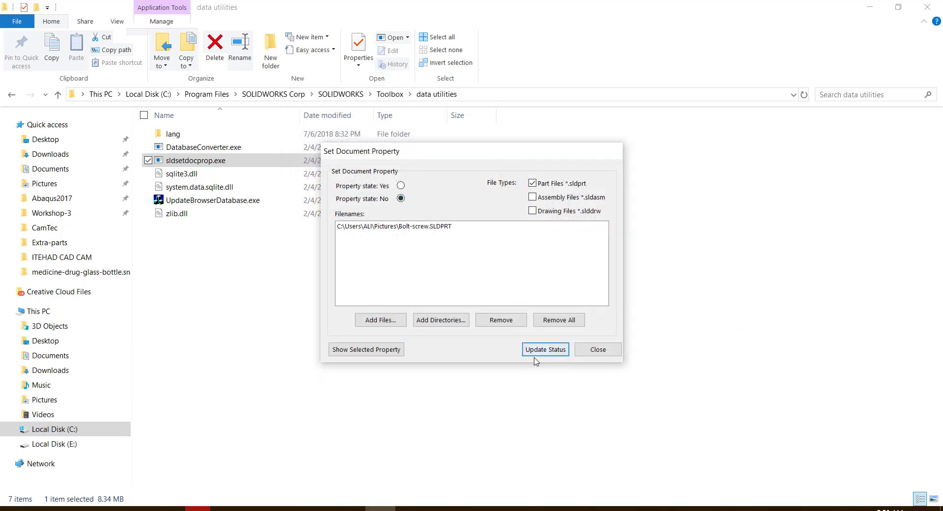
# Step: Set the IsToolboxPart property state to No, update status, and close the utility
pyautogui.click(392, 350)
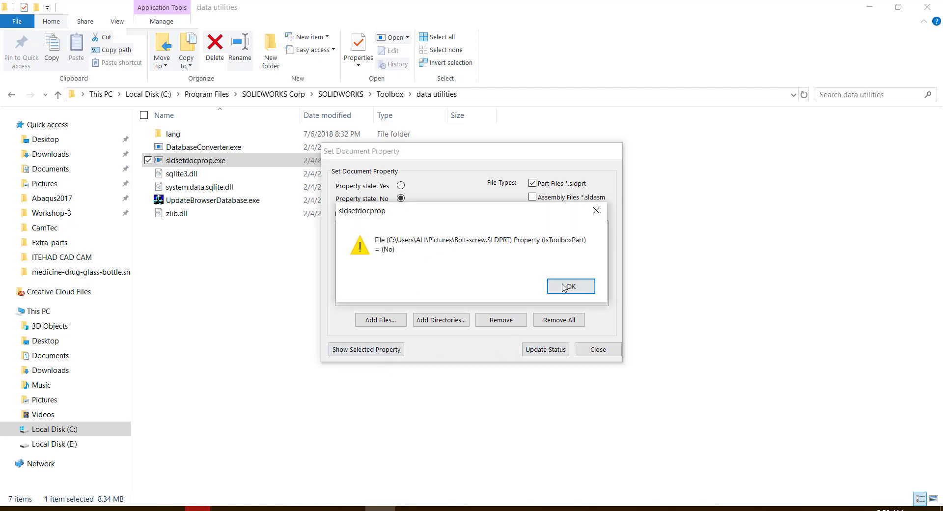
pyautogui.click(564, 288)
pyautogui.click(591, 355)
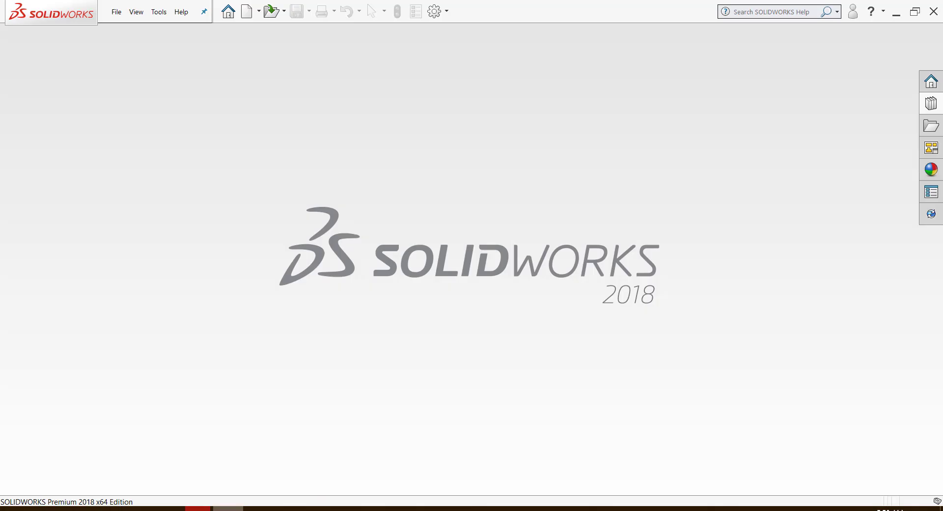
# Step: Reopen Bolt-screw.SLDPRT from recent files and place it as Bolt-screw<1> in a new assembly, Assem7
pyautogui.click(116, 12)
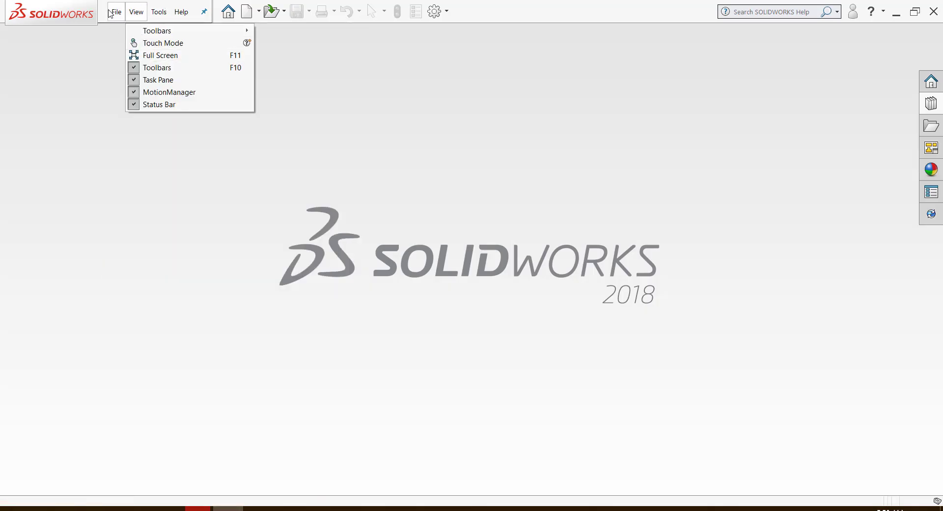
pyautogui.moveTo(116, 11)
pyautogui.click(194, 63)
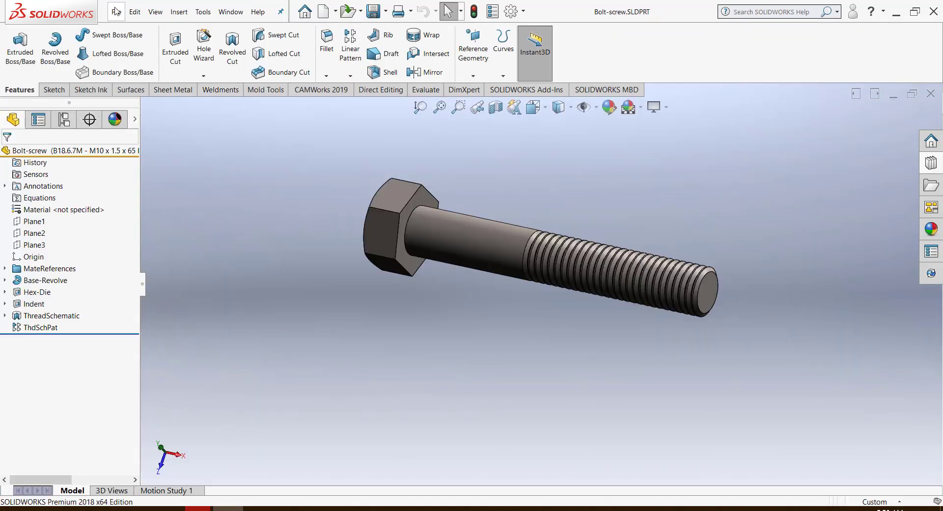
pyautogui.click(118, 11)
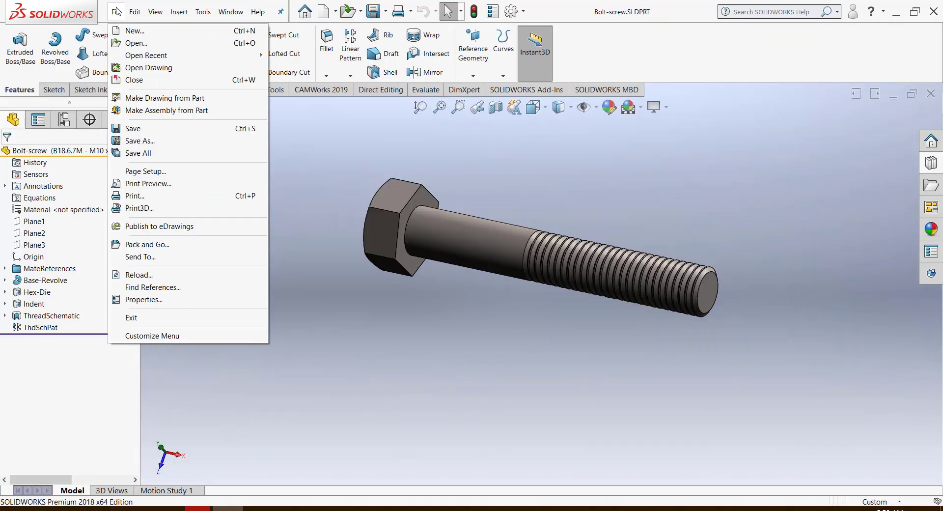
pyautogui.click(156, 111)
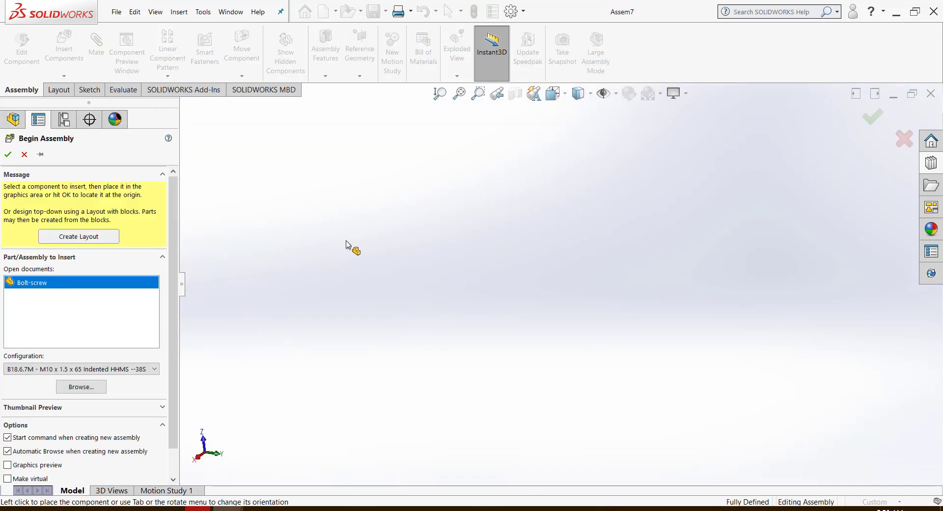
pyautogui.click(346, 242)
# Step: Expand Bolt-screw<1> in the FeatureManager tree to list Base-Revolve, Hex-Die, Indent and ThreadSchematic
pyautogui.click(51, 245)
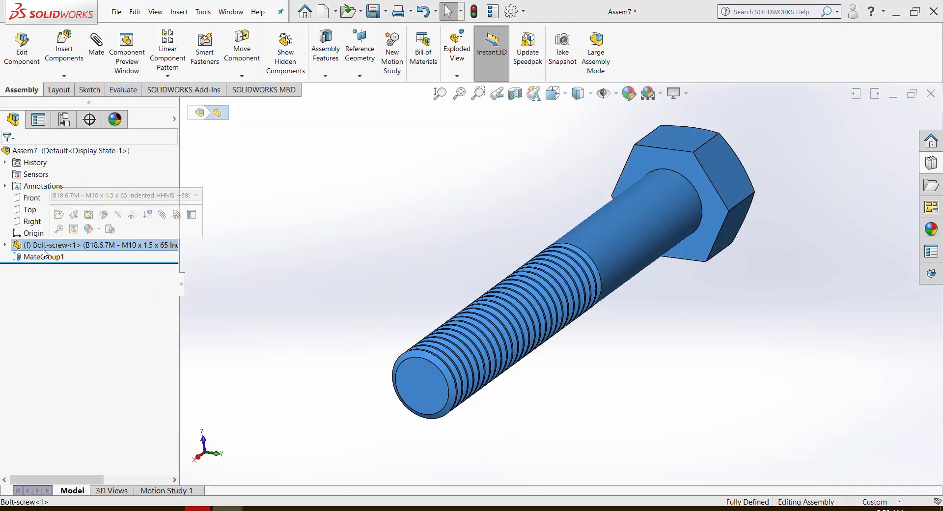
pyautogui.click(5, 244)
pyautogui.rightClick(45, 248)
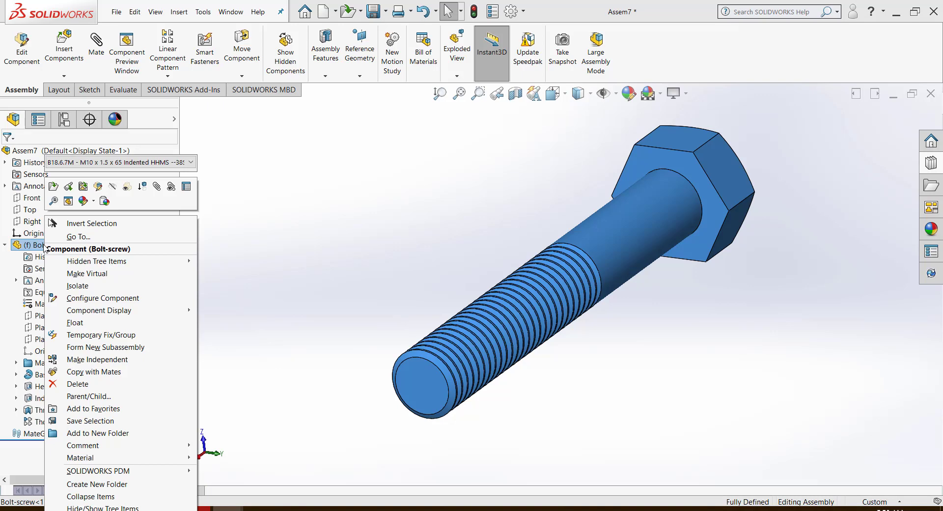
pyautogui.click(329, 255)
pyautogui.rightClick(113, 240)
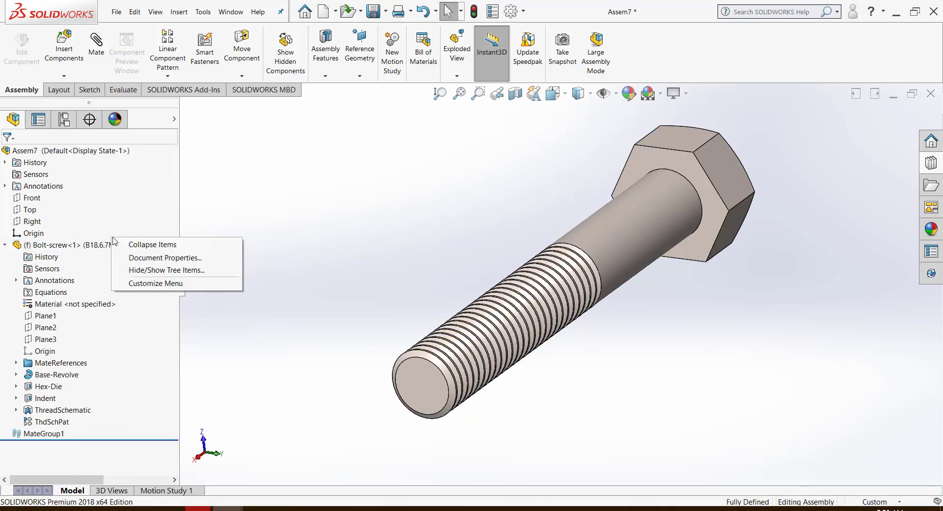
pyautogui.click(82, 247)
pyautogui.click(241, 273)
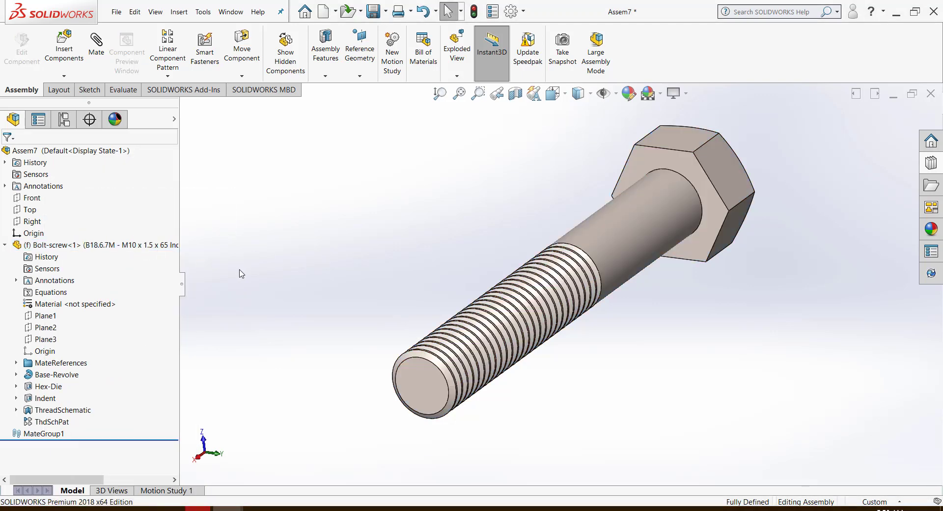
# Step: Orbit and zoom the view to inspect the bolt from a new angle
pyautogui.moveTo(512, 184)
pyautogui.mouseDown(button='middle')
pyautogui.moveTo(519, 173)
pyautogui.moveTo(400, 252)
pyautogui.moveTo(632, 221)
pyautogui.moveTo(596, 388)
pyautogui.moveTo(493, 205)
pyautogui.moveTo(603, 265)
pyautogui.moveTo(565, 228)
pyautogui.moveTo(563, 193)
pyautogui.moveTo(560, 212)
pyautogui.moveTo(510, 208)
pyautogui.moveTo(472, 232)
pyautogui.moveTo(626, 215)
pyautogui.moveTo(636, 182)
pyautogui.moveTo(614, 222)
pyautogui.moveTo(624, 244)
pyautogui.mouseUp(button='middle')
pyautogui.scroll(3, 624, 244)
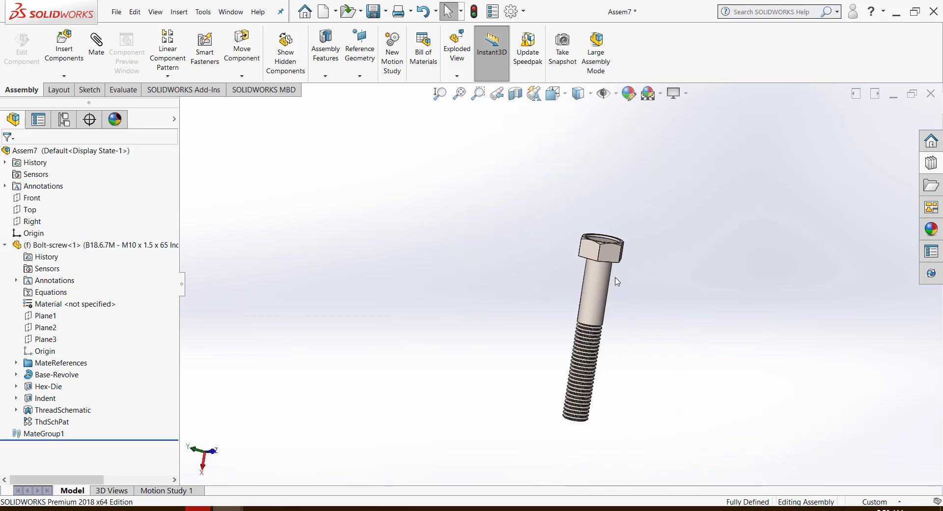
pyautogui.scroll(-2, 606, 292)
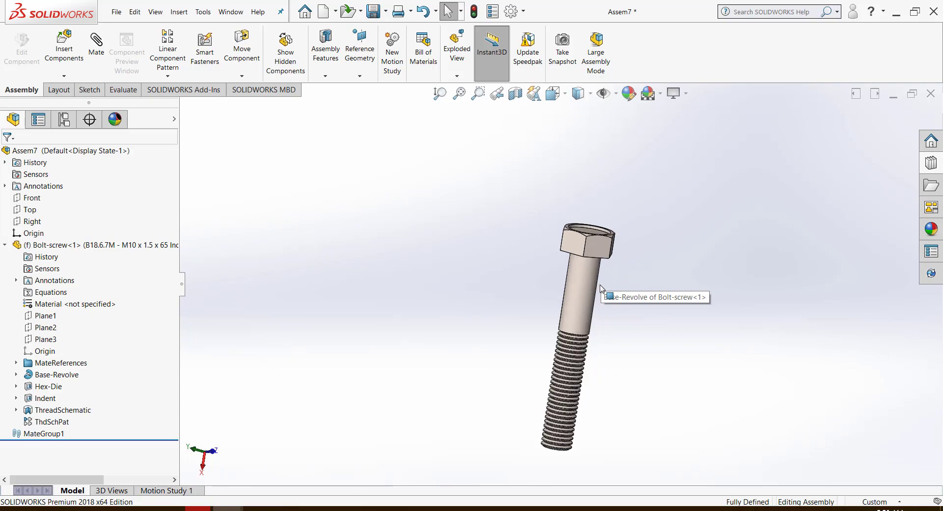